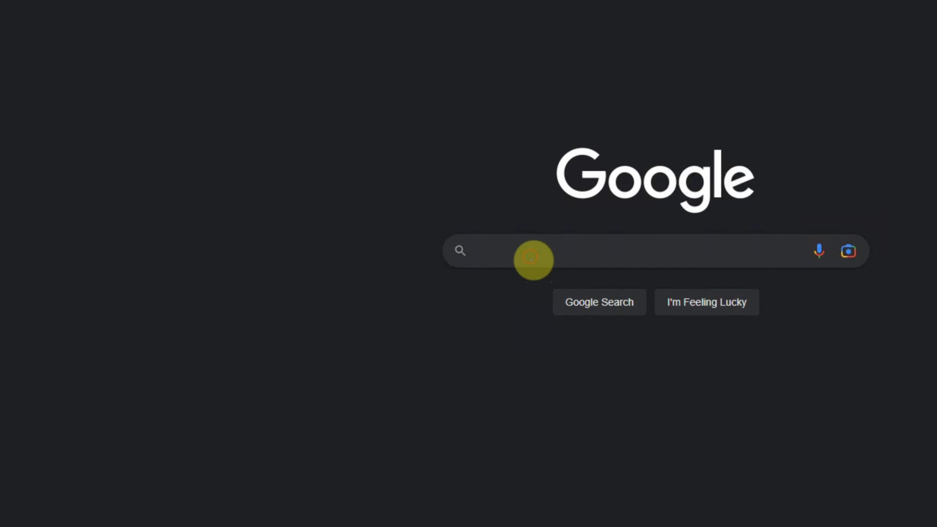
Search Google for "DOWNLOAD MICROSOFT POWER BI" and open the microsoft.com Microsoft Power BI Desktop result in a new tab
{"action": "left_click", "coordinate": [418, 255]}
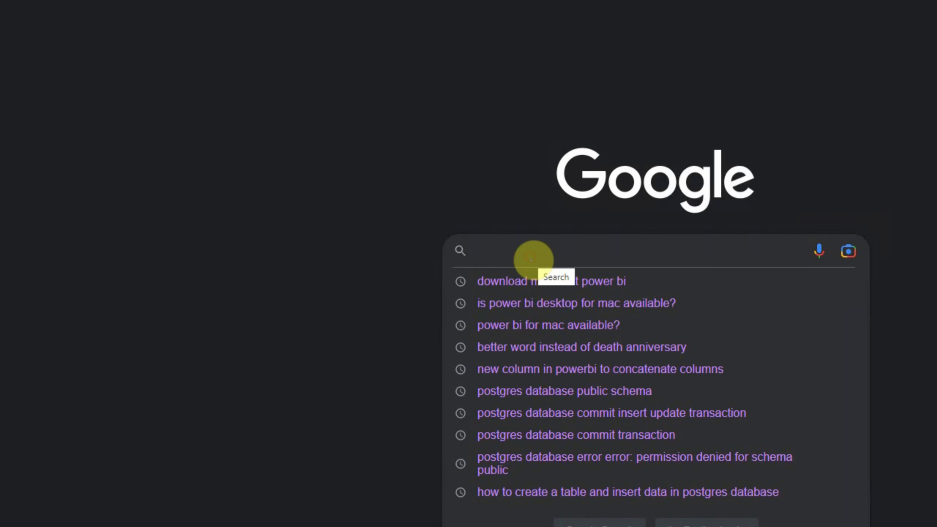
{"action": "type", "text": "DOWNLOAD MICROSOFT POWER BI"}
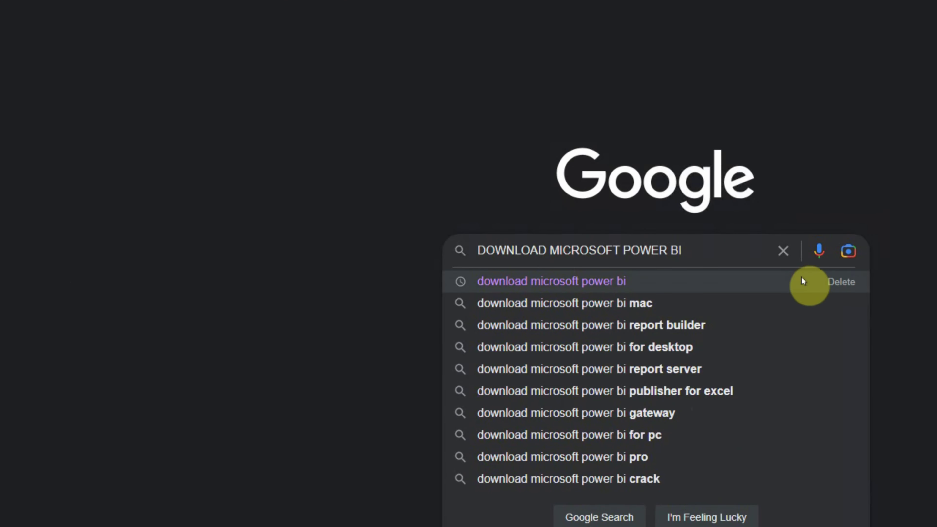
{"action": "left_click", "coordinate": [802, 281]}
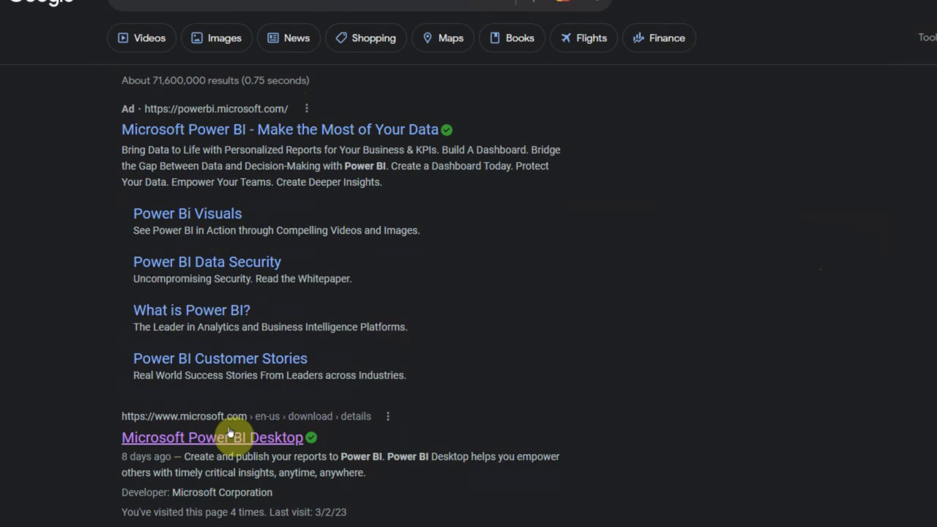
{"action": "right_click", "coordinate": [221, 445]}
{"action": "left_click", "coordinate": [268, 425]}
{"action": "left_click", "coordinate": [214, 17]}
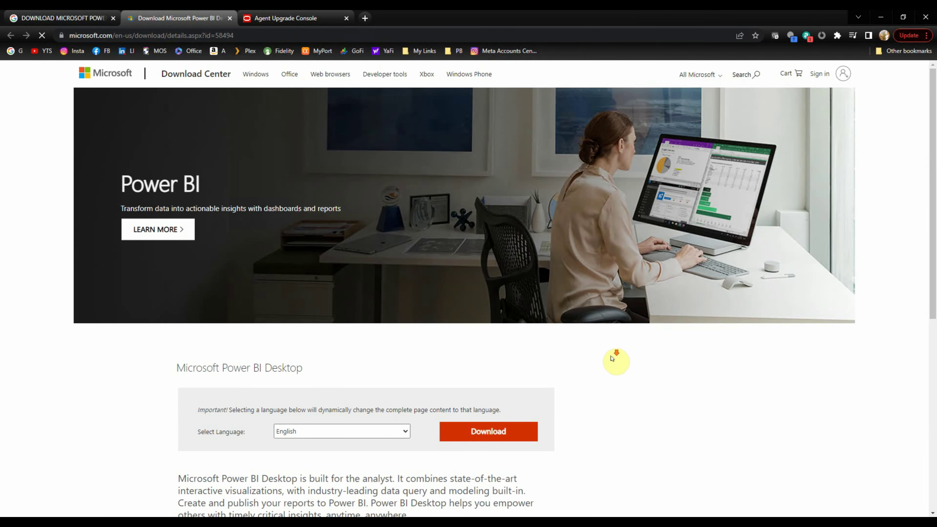
Examine the Details, System Requirements and Install Instructions sections on the Power BI Desktop download page
{"action": "scroll", "coordinate": [614, 359], "scroll_direction": "down", "scroll_amount": 2}
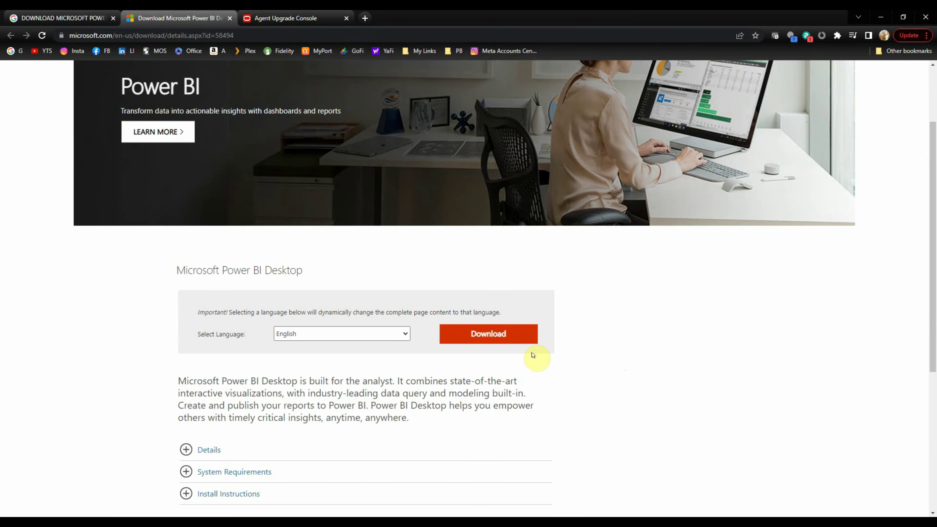
{"action": "scroll", "coordinate": [512, 374], "scroll_direction": "down", "scroll_amount": 1}
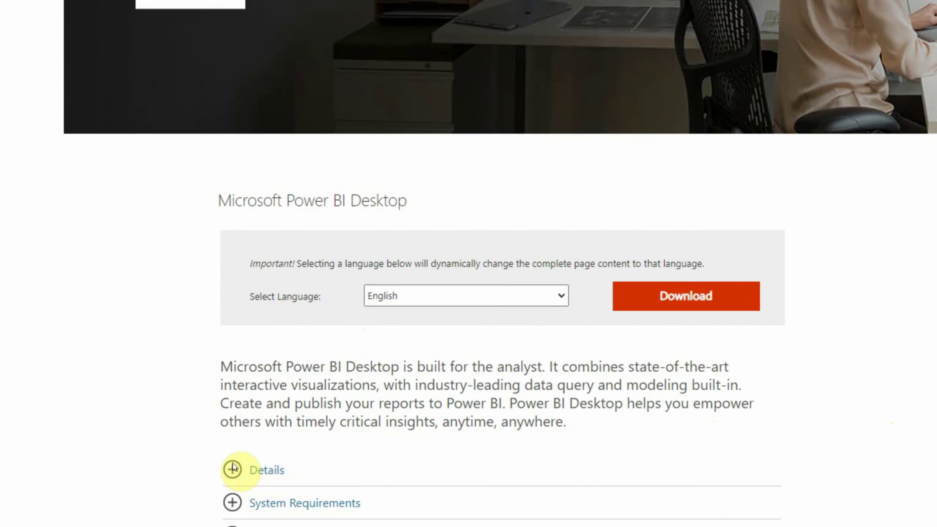
{"action": "left_click", "coordinate": [232, 471]}
{"action": "scroll", "coordinate": [521, 515], "scroll_direction": "down", "scroll_amount": 3}
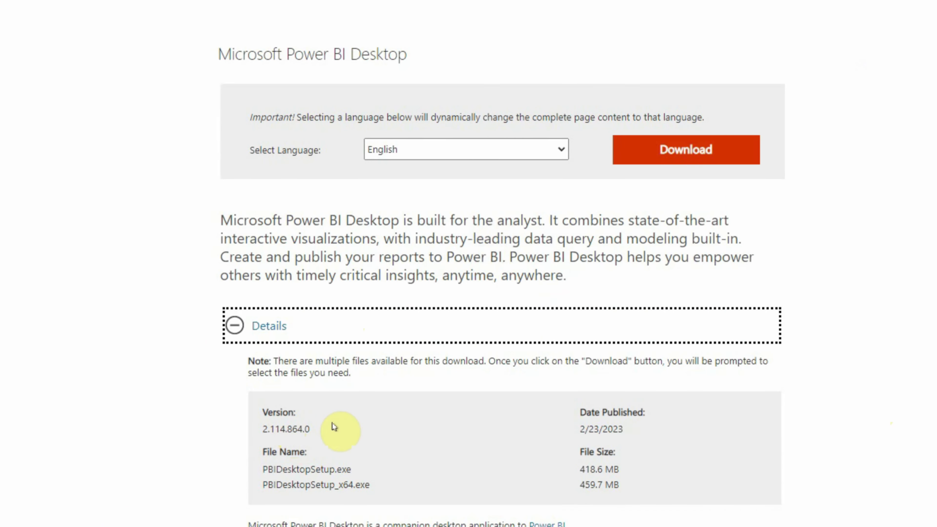
{"action": "scroll", "coordinate": [911, 435], "scroll_direction": "down", "scroll_amount": 2}
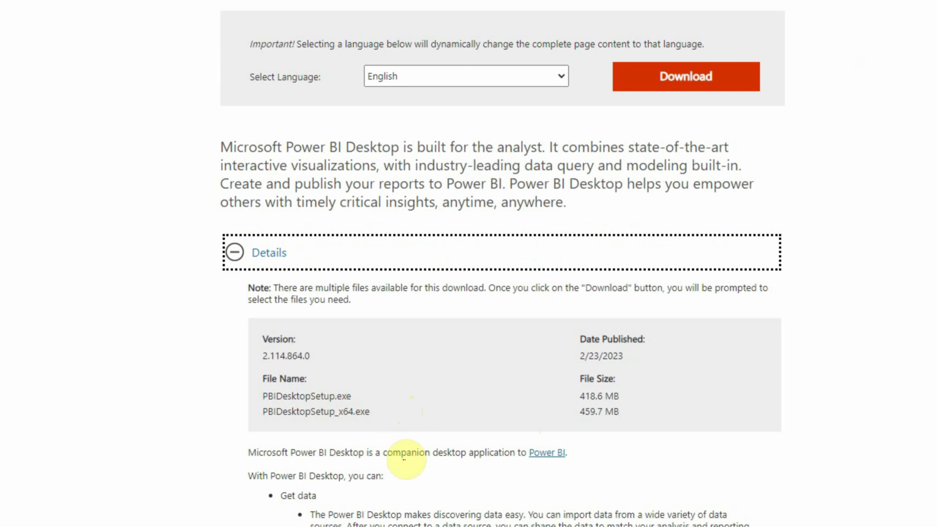
{"action": "scroll", "coordinate": [404, 459], "scroll_direction": "down", "scroll_amount": 10}
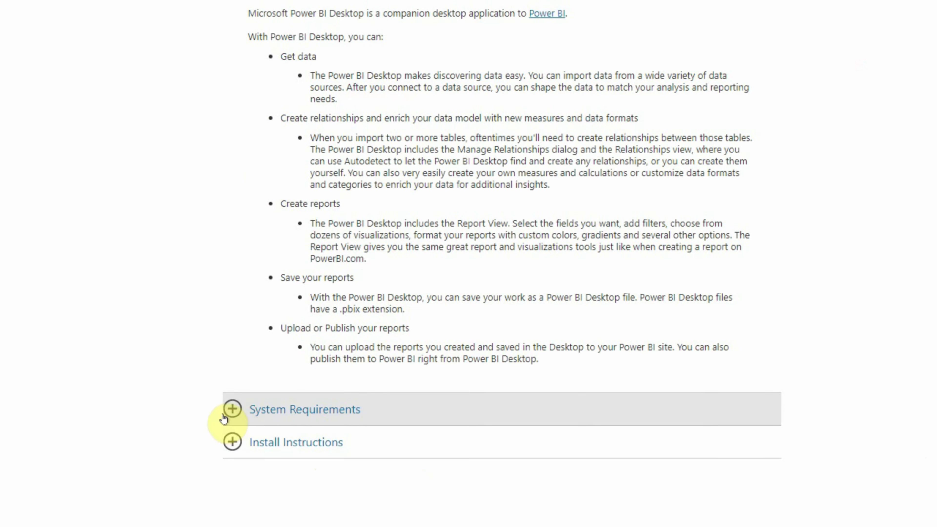
{"action": "left_click", "coordinate": [232, 417]}
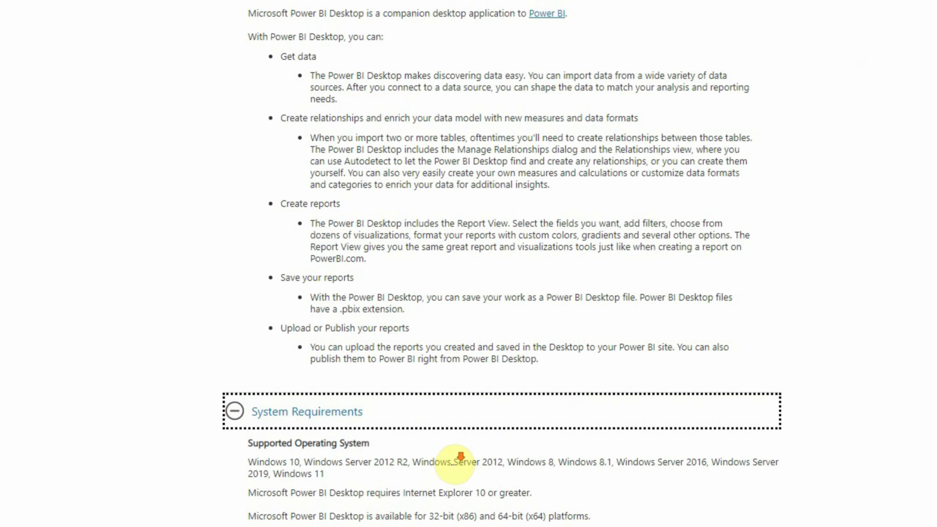
{"action": "scroll", "coordinate": [460, 457], "scroll_direction": "down", "scroll_amount": 4}
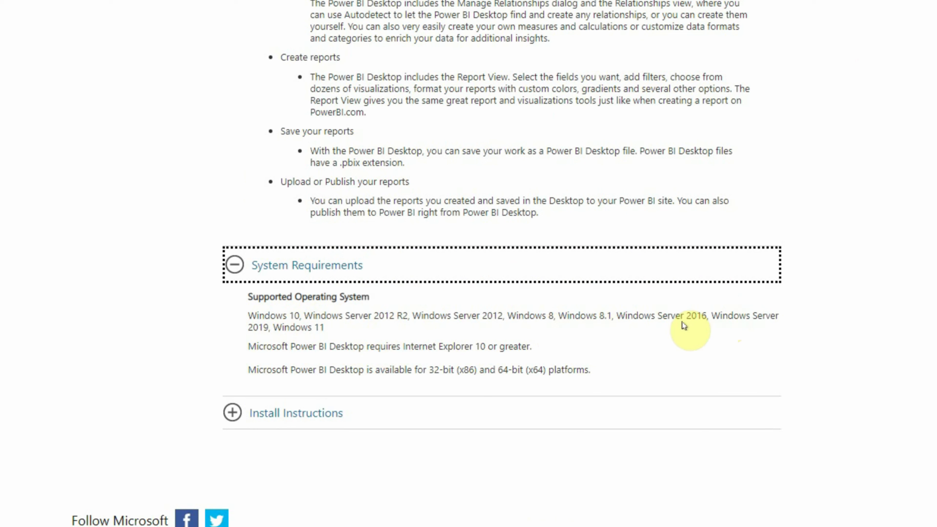
{"action": "left_click", "coordinate": [480, 412]}
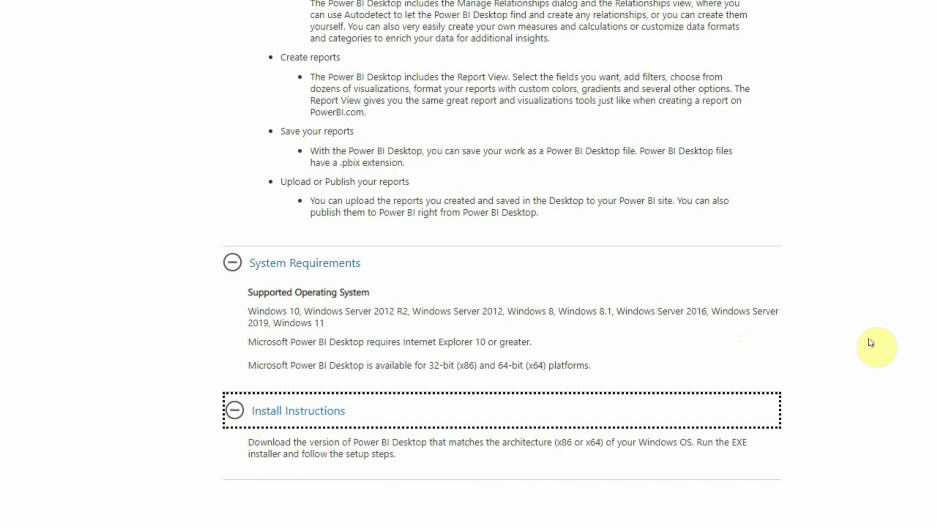
Download the 64-bit Power BI Desktop installer, PBIDesktopSetup_x64.exe, from the download page
{"action": "scroll", "coordinate": [870, 343], "scroll_direction": "up", "scroll_amount": 10}
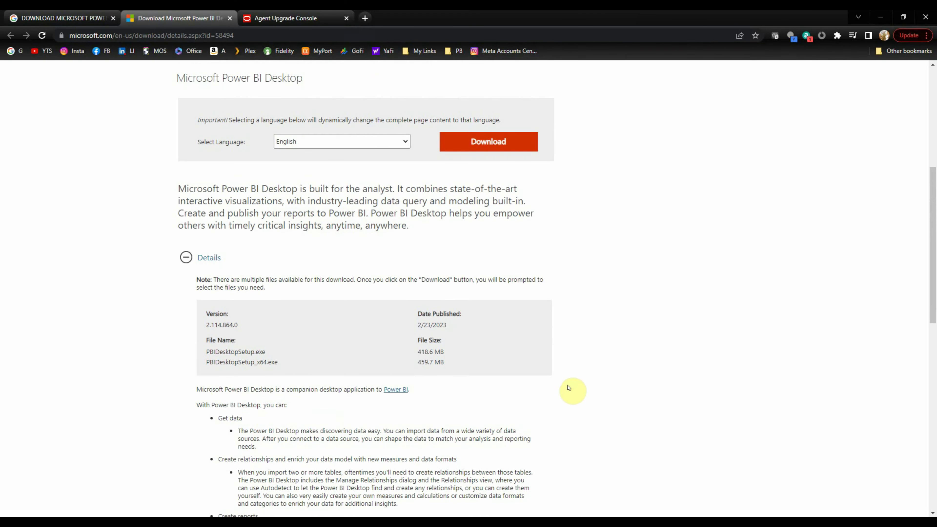
{"action": "scroll", "coordinate": [564, 220], "scroll_direction": "up", "scroll_amount": 3}
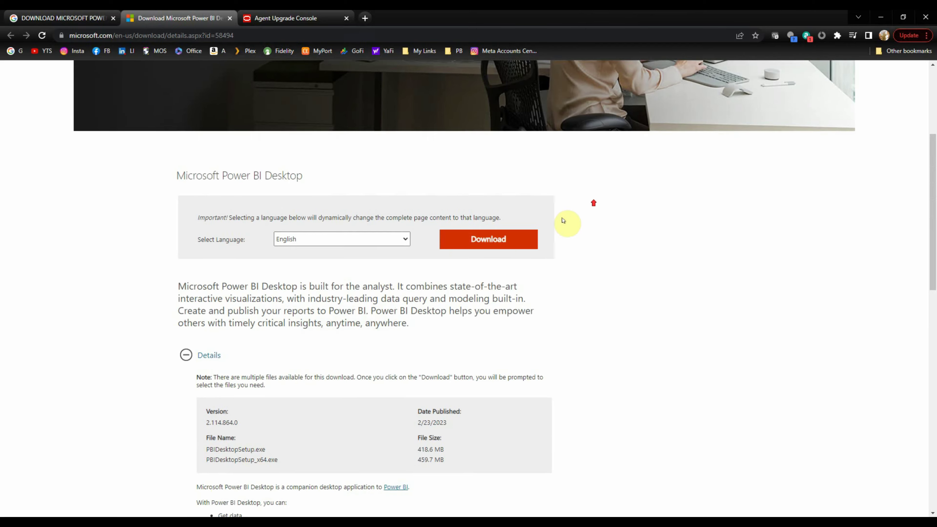
{"action": "left_click", "coordinate": [465, 243]}
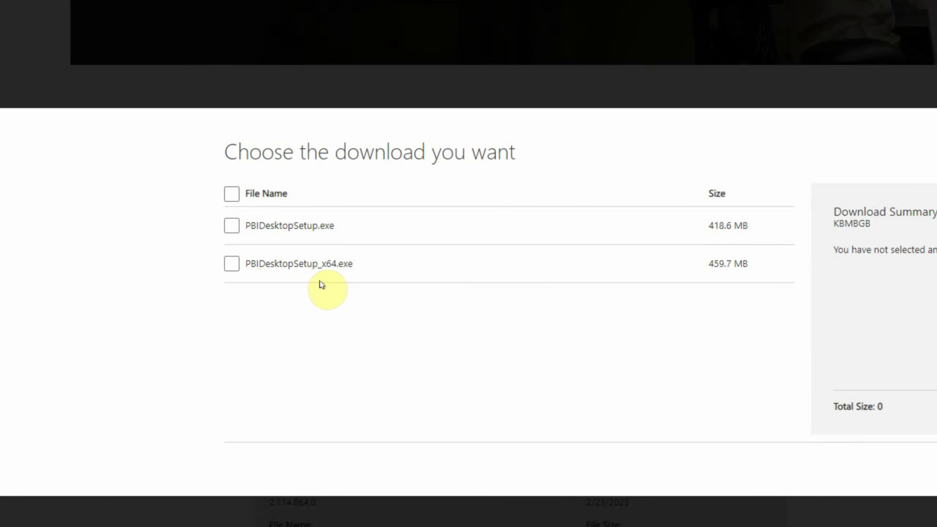
{"action": "left_click", "coordinate": [237, 272]}
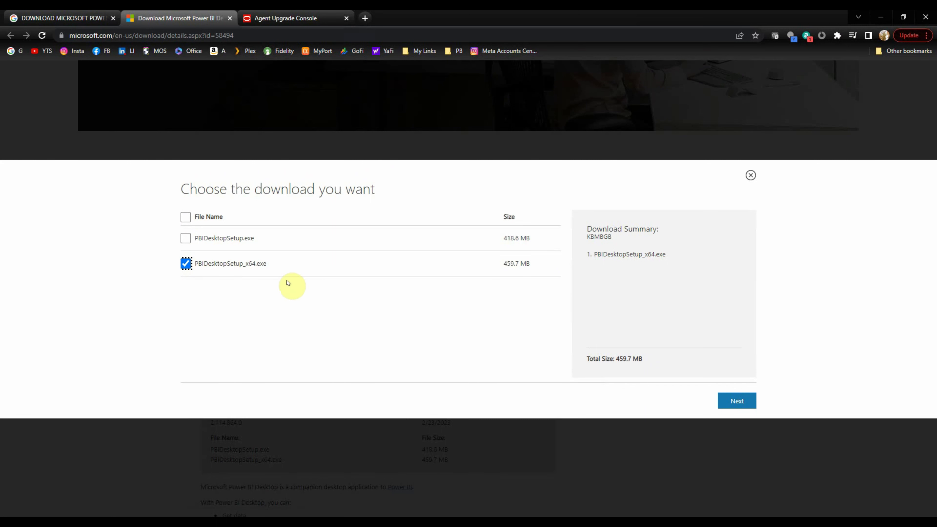
{"action": "left_click", "coordinate": [744, 405]}
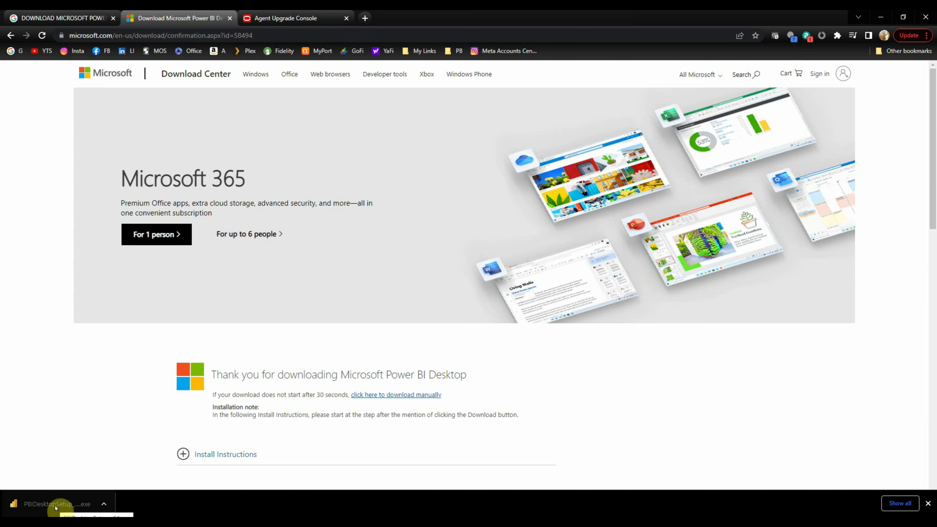
Run the downloaded Power BI Desktop installer with English as the setup language and allow it to make changes to the device
{"action": "left_click", "coordinate": [56, 508]}
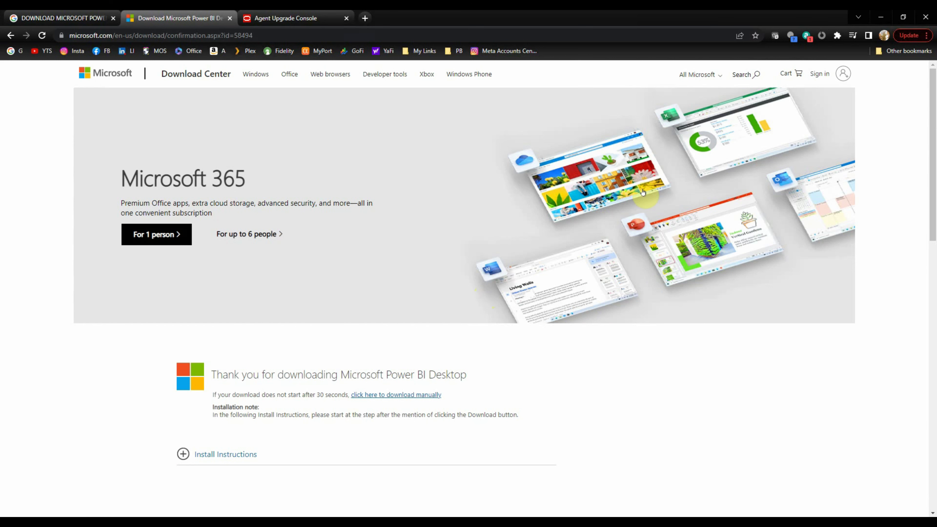
{"action": "left_click", "coordinate": [881, 18]}
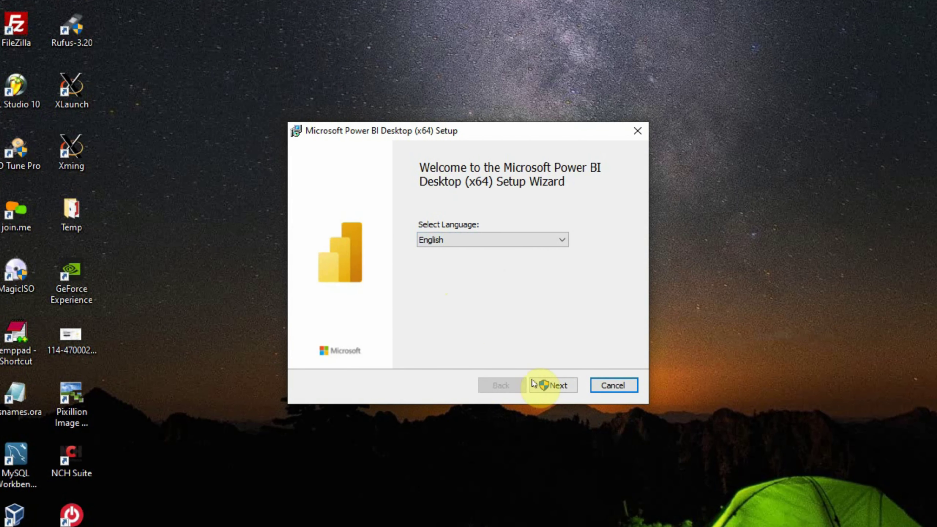
{"action": "left_click", "coordinate": [557, 389]}
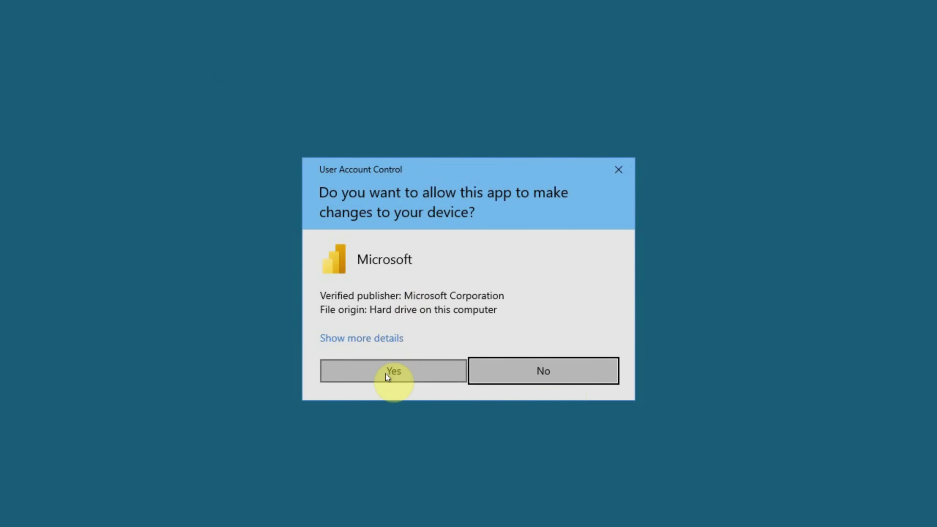
{"action": "left_click", "coordinate": [386, 374]}
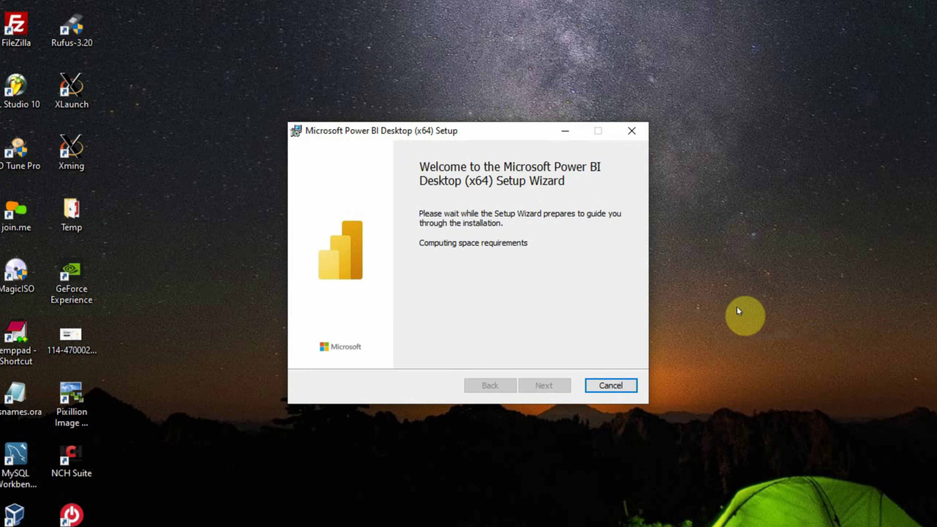
Accept the license terms and install Power BI Desktop to C:\Program Files\Microsoft Power BI Desktop\ with a desktop shortcut
{"action": "left_click", "coordinate": [544, 388]}
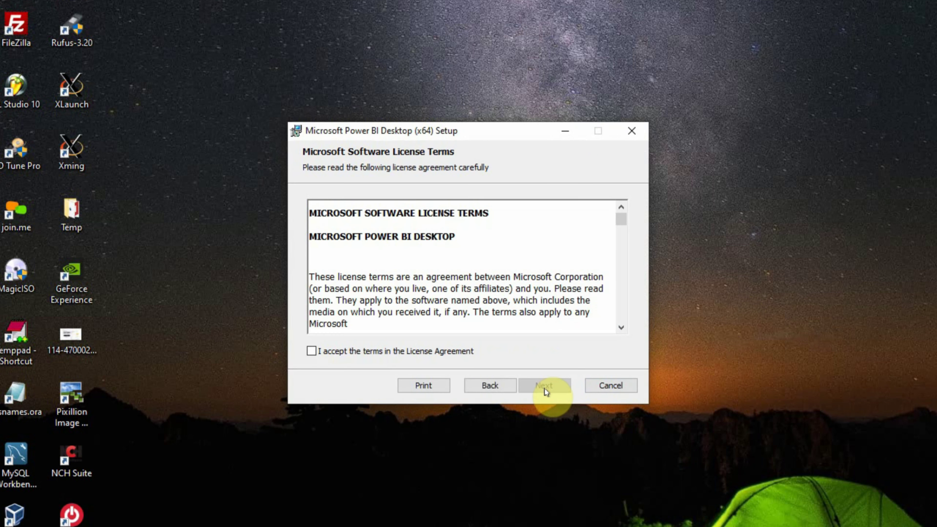
{"action": "left_click", "coordinate": [311, 351]}
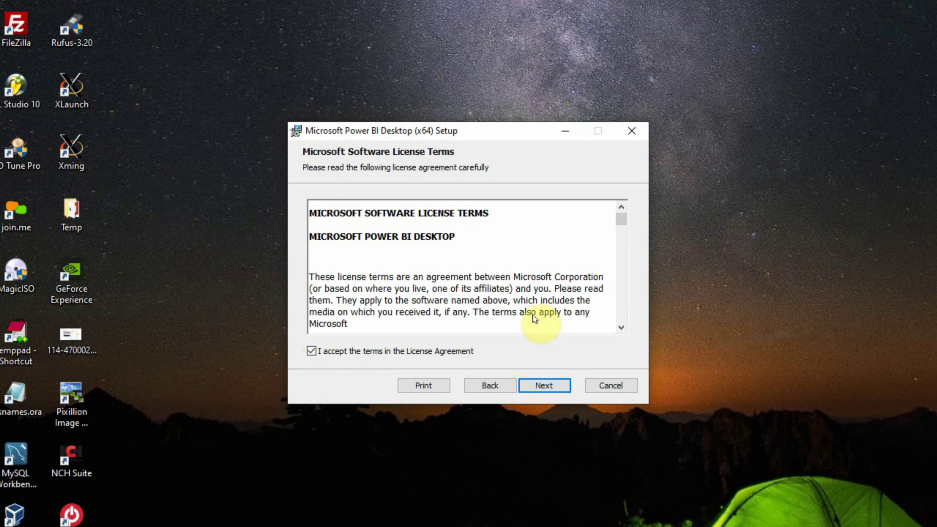
{"action": "left_click", "coordinate": [547, 386]}
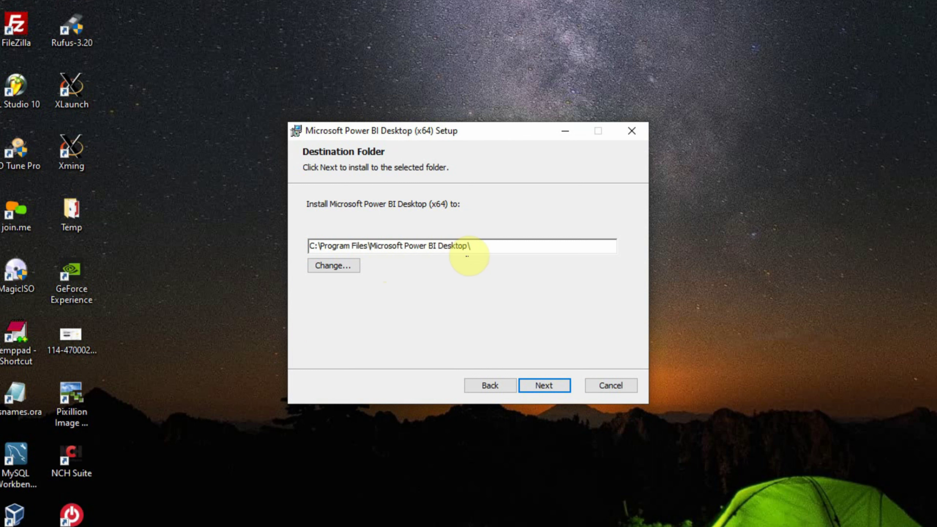
{"action": "left_click", "coordinate": [545, 390]}
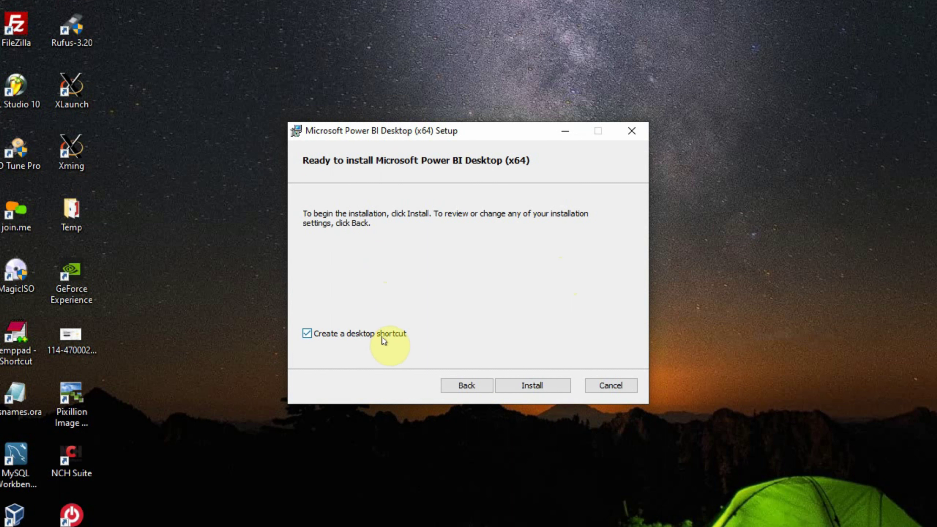
{"action": "left_click", "coordinate": [530, 384]}
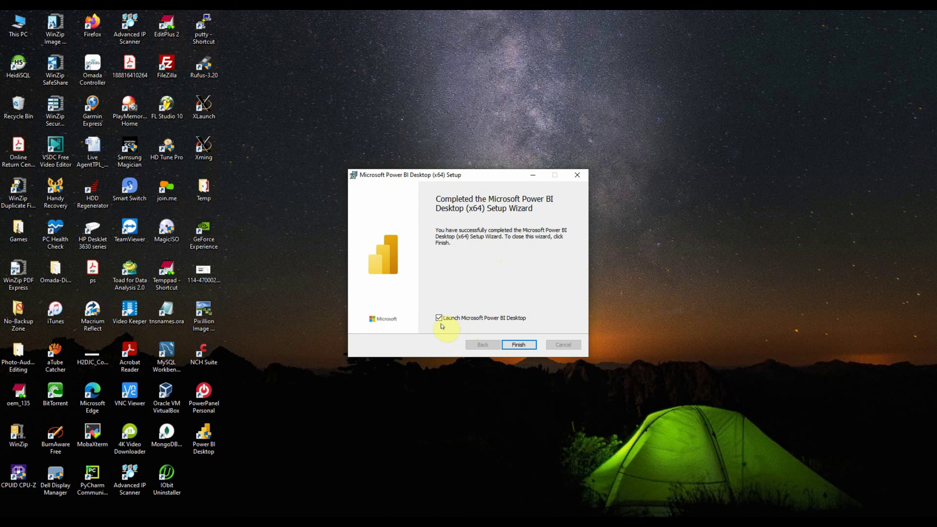
Finish the setup wizard with Power BI Desktop set to launch, and dismiss the formatting notice and start screen
{"action": "left_click", "coordinate": [519, 344]}
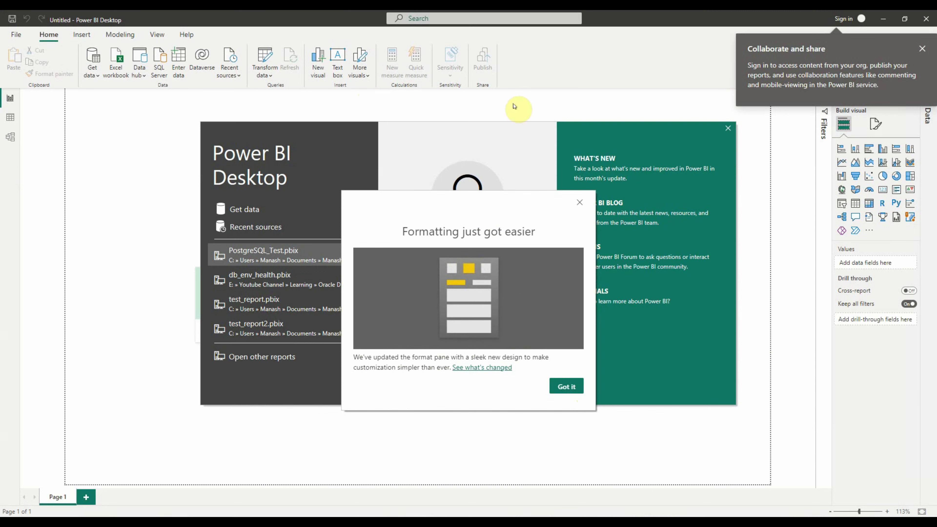
{"action": "left_click", "coordinate": [579, 203]}
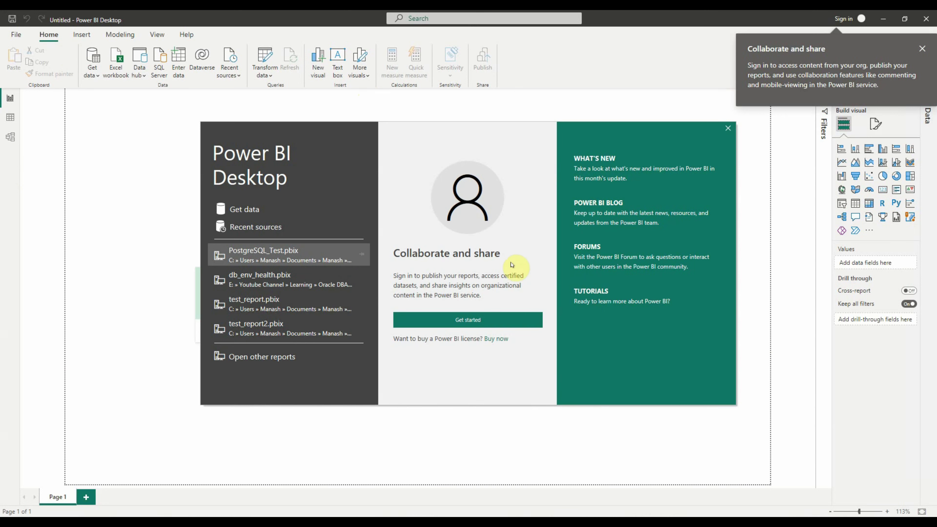
{"action": "left_click", "coordinate": [728, 129]}
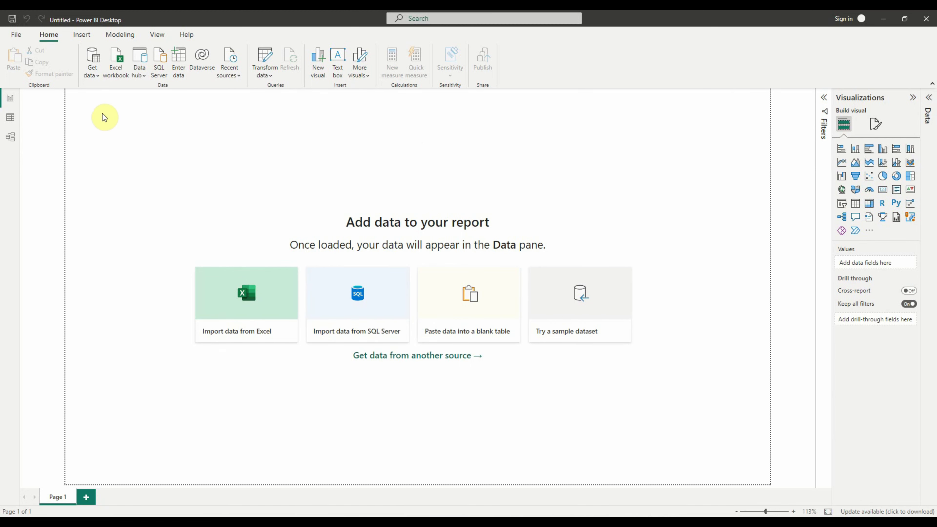
Start a new data connection using the SQL Server database connector from the Database category
{"action": "left_click", "coordinate": [96, 74]}
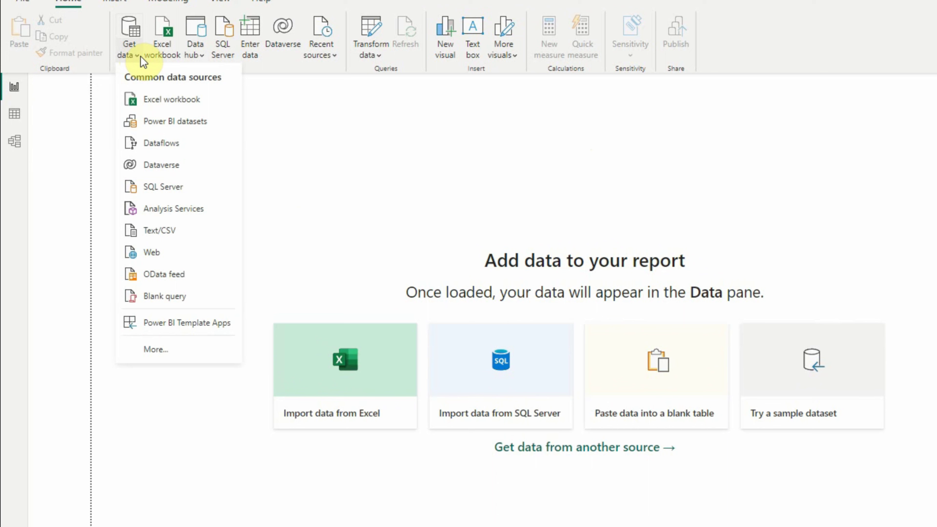
{"action": "left_click", "coordinate": [158, 349]}
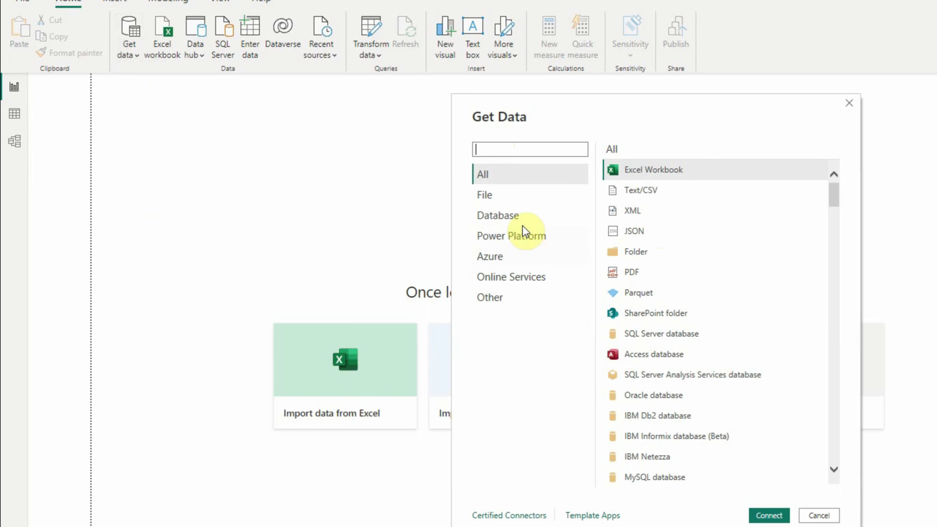
{"action": "left_click", "coordinate": [491, 220]}
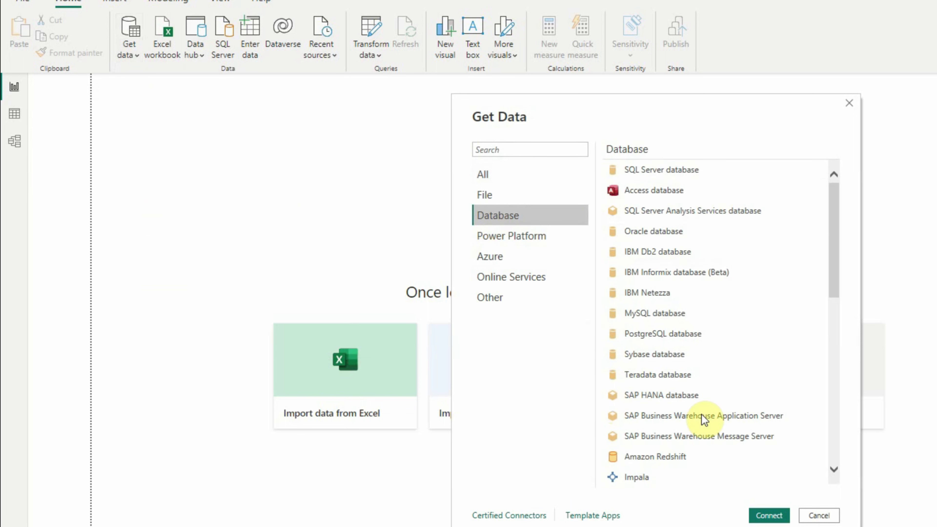
{"action": "left_click", "coordinate": [634, 174]}
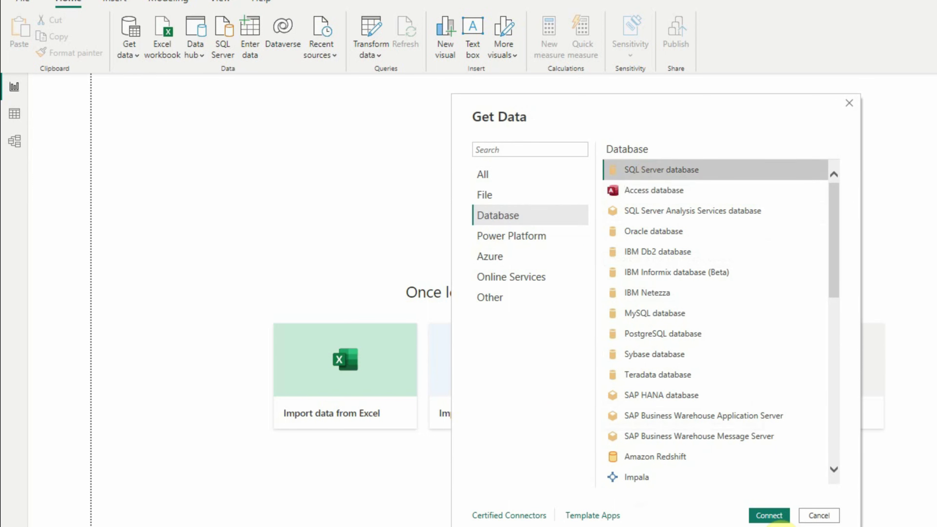
{"action": "left_click", "coordinate": [773, 513]}
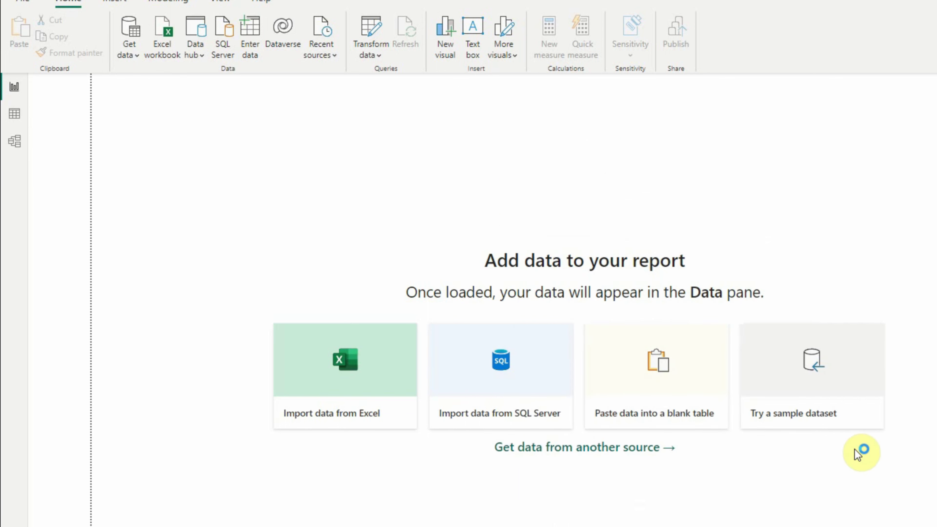
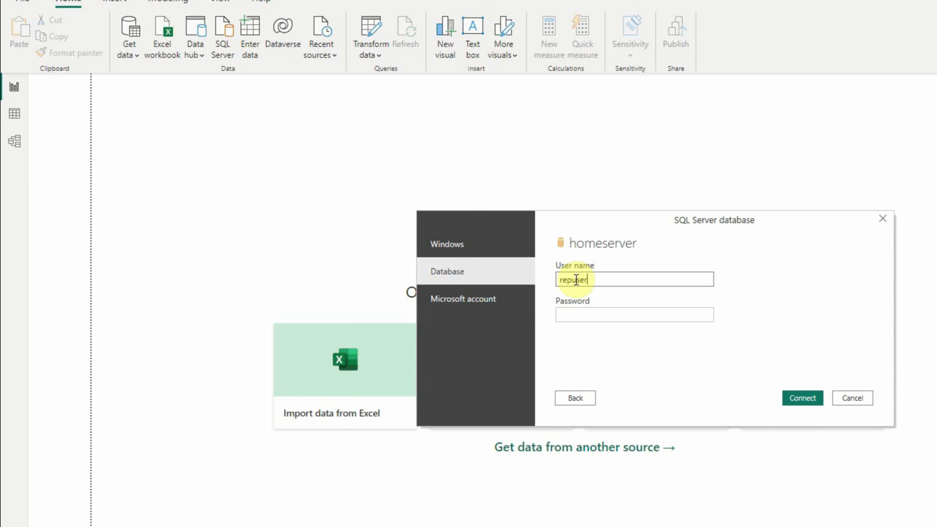
Enter the database account password, connect to homeserver, and accept an unencrypted connection
{"action": "key", "text": "Tab"}
{"action": "type", "text": "••••••••"}
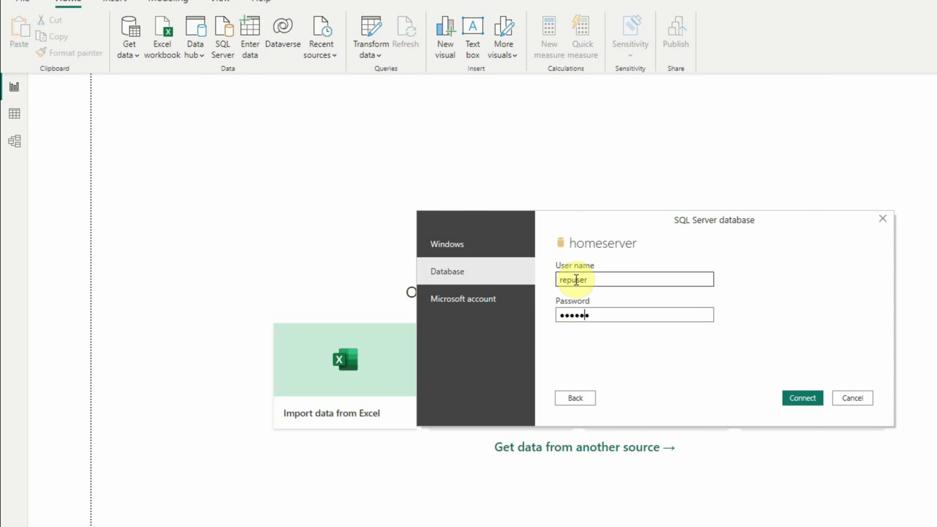
{"action": "left_click", "coordinate": [801, 400]}
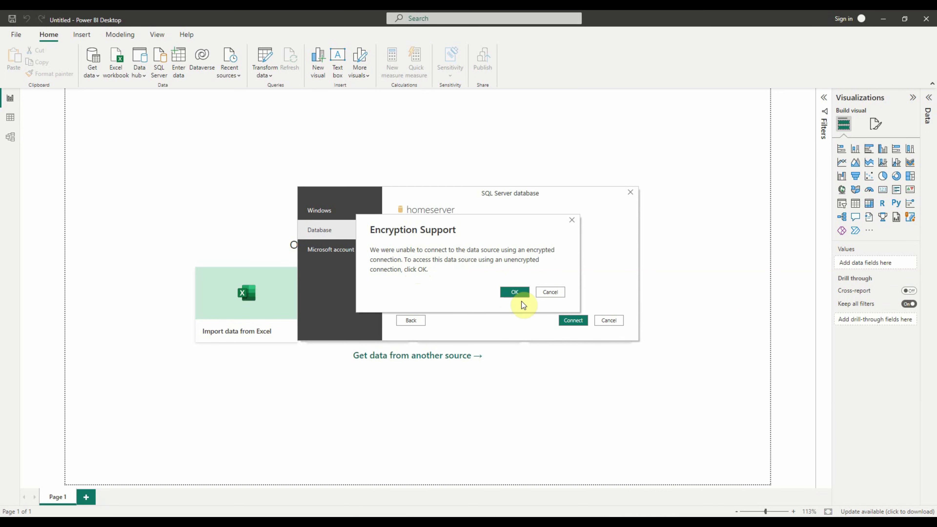
{"action": "left_click", "coordinate": [513, 295]}
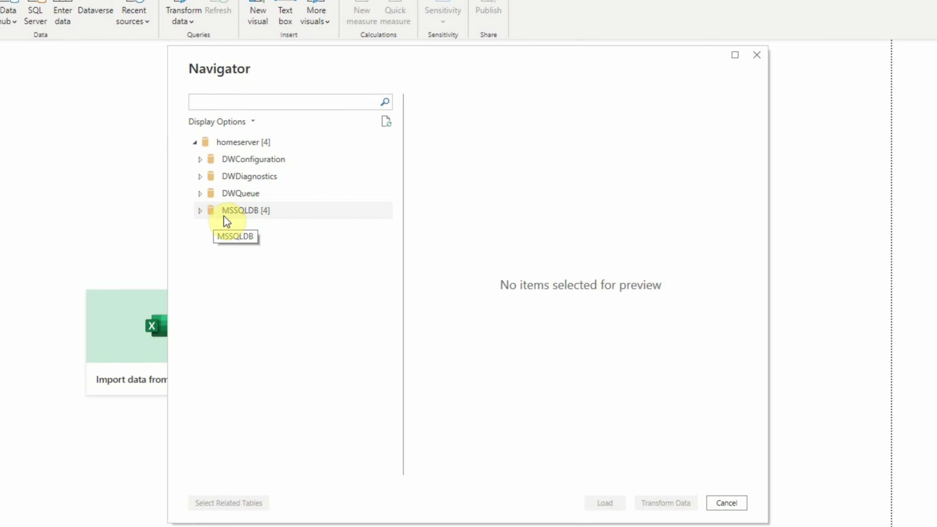
Load the myschema.employee table from the MSSQLDB database into the report
{"action": "double_click", "coordinate": [215, 215]}
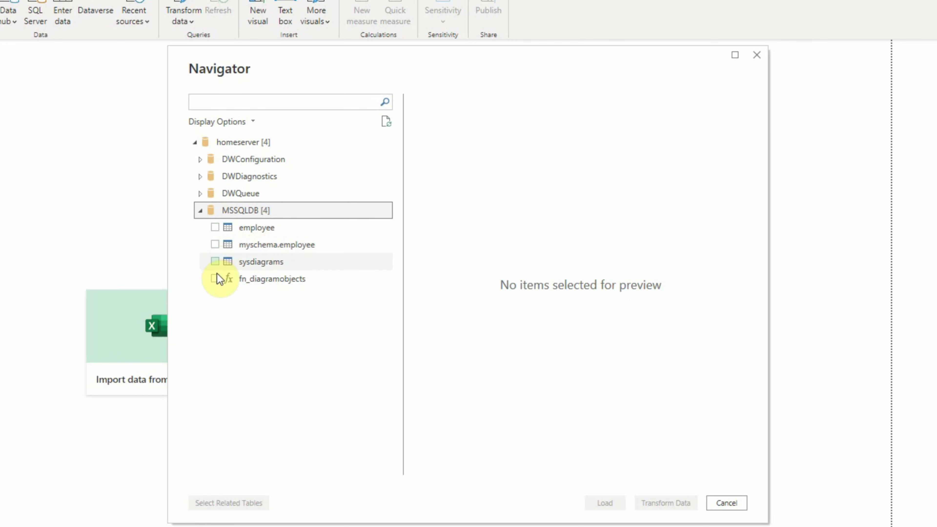
{"action": "left_click", "coordinate": [215, 245]}
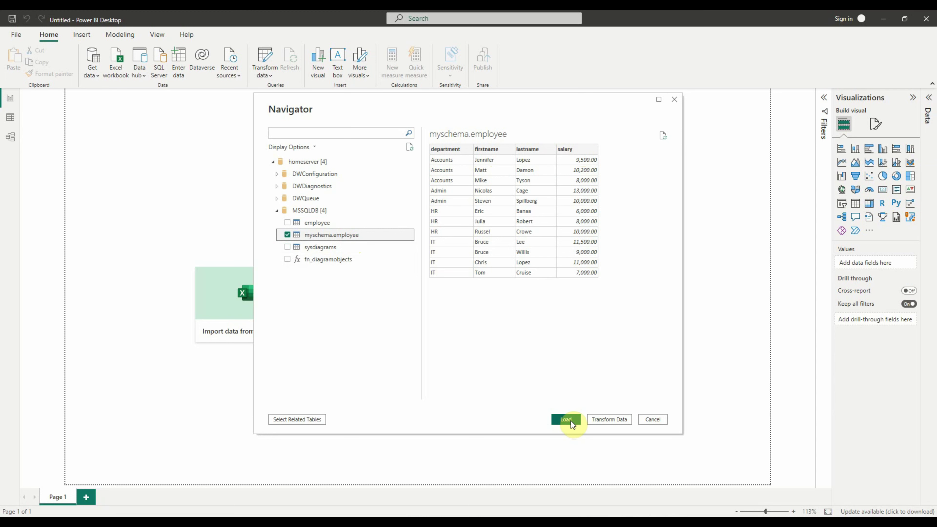
{"action": "left_click", "coordinate": [572, 423]}
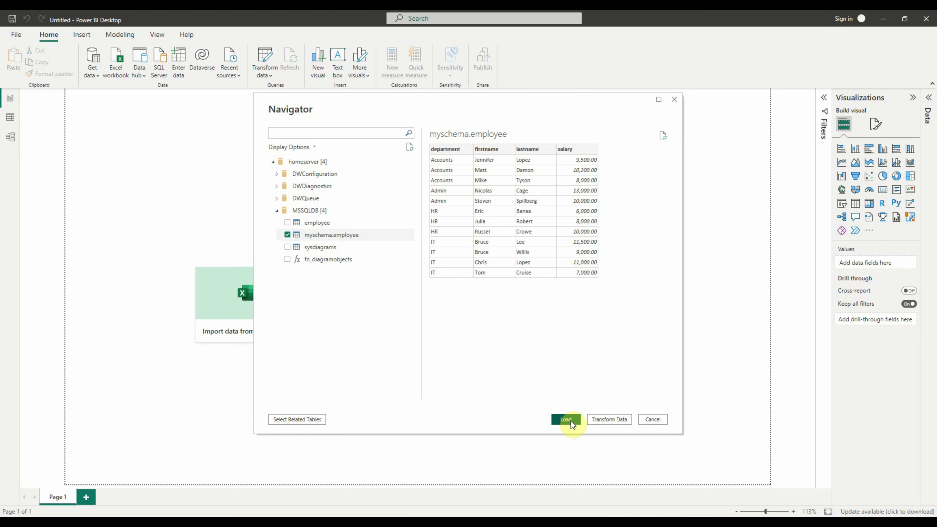
{"action": "left_click", "coordinate": [571, 421]}
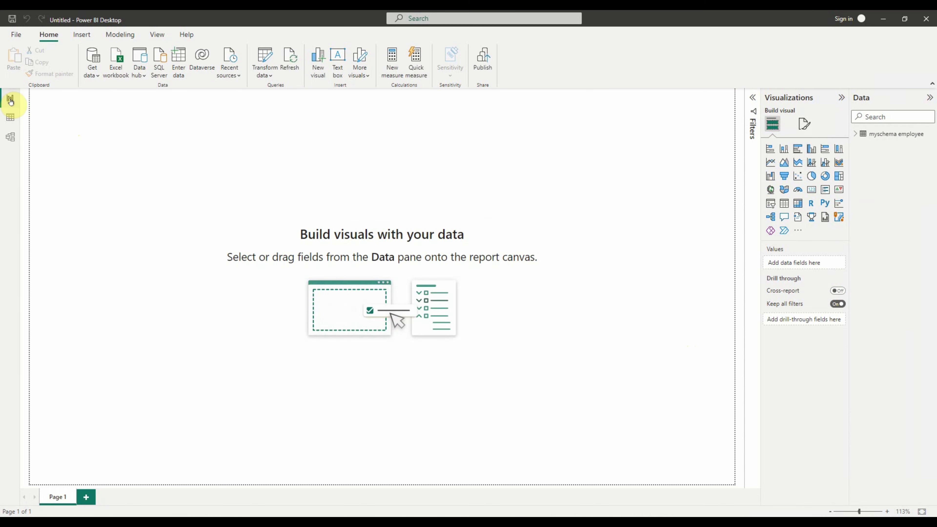
Review the loaded employee table's rows and its fields in the data model, and return to the report canvas
{"action": "left_click", "coordinate": [10, 118]}
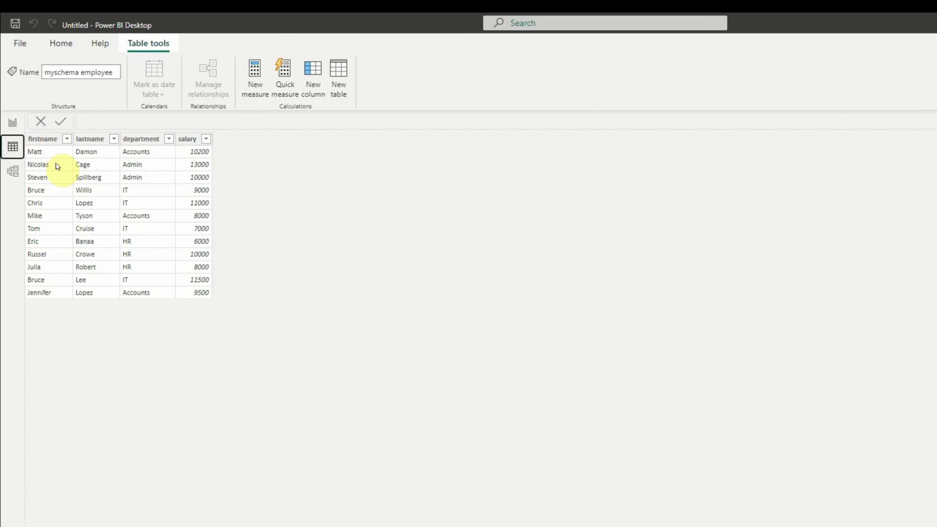
{"action": "left_click", "coordinate": [14, 173]}
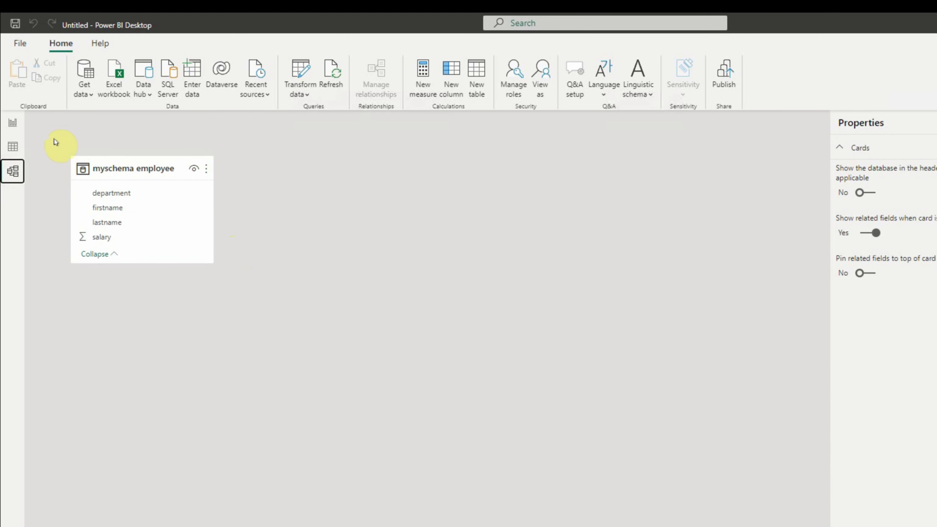
{"action": "left_click", "coordinate": [14, 124]}
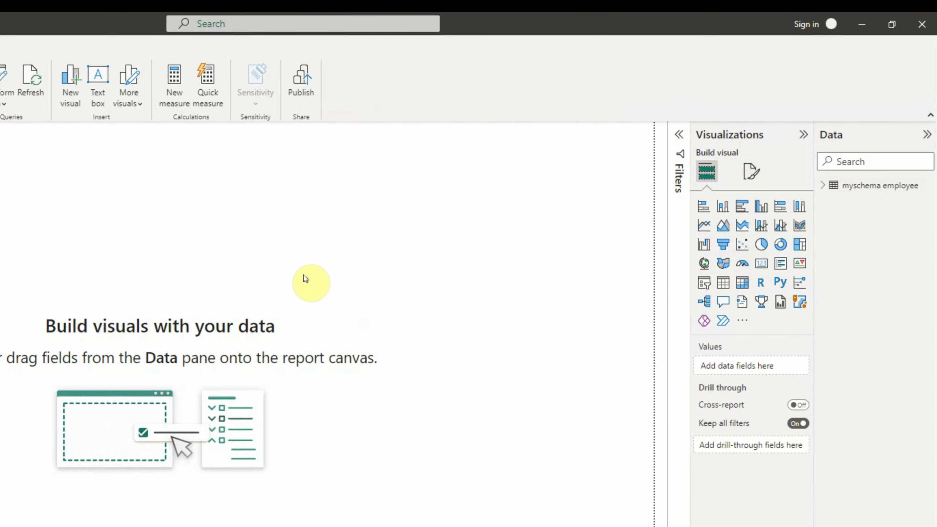
Add a table visual with department, firstname, lastname and salary, and enlarge it until all columns fit
{"action": "left_click", "coordinate": [724, 288]}
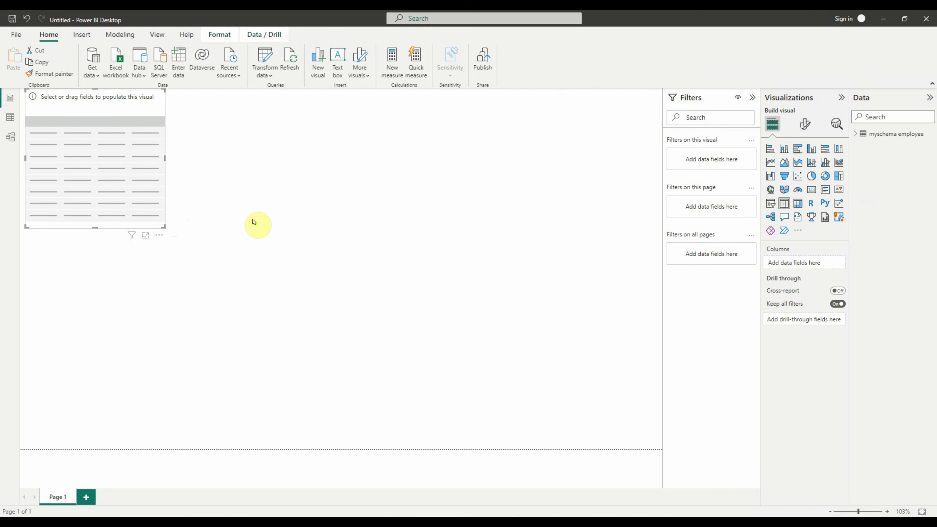
{"action": "left_click", "coordinate": [856, 138]}
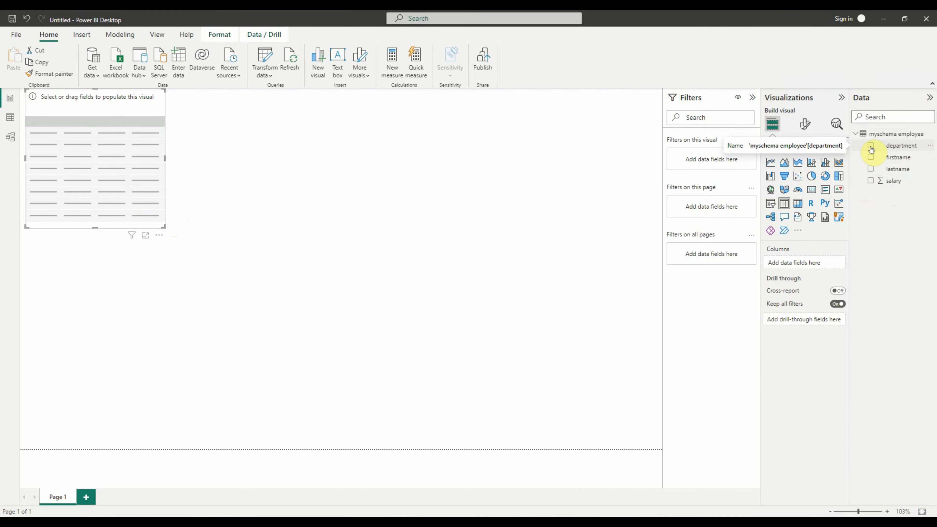
{"action": "left_click", "coordinate": [870, 146]}
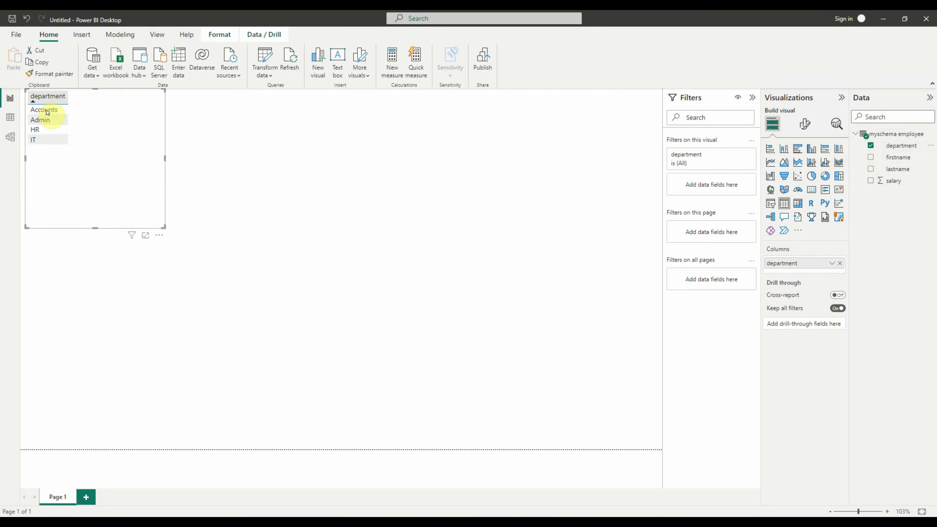
{"action": "left_click", "coordinate": [871, 159]}
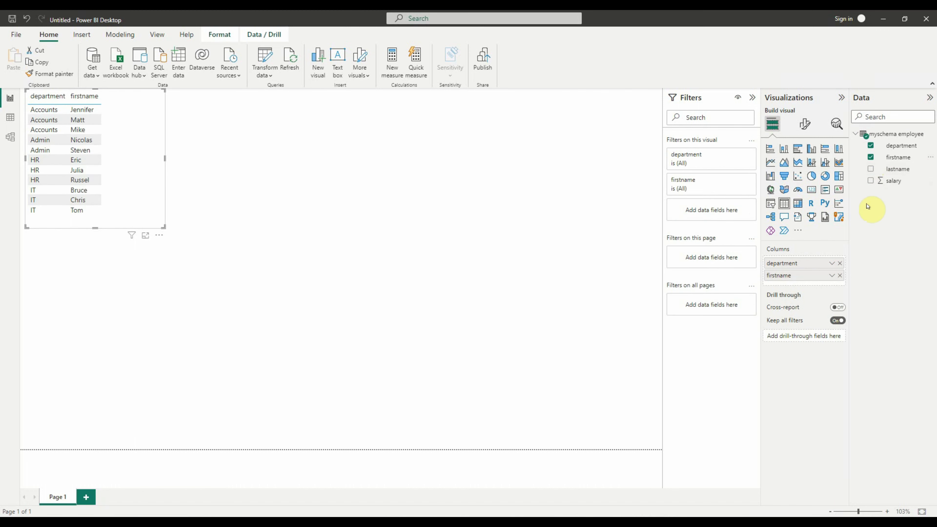
{"action": "left_click", "coordinate": [870, 171]}
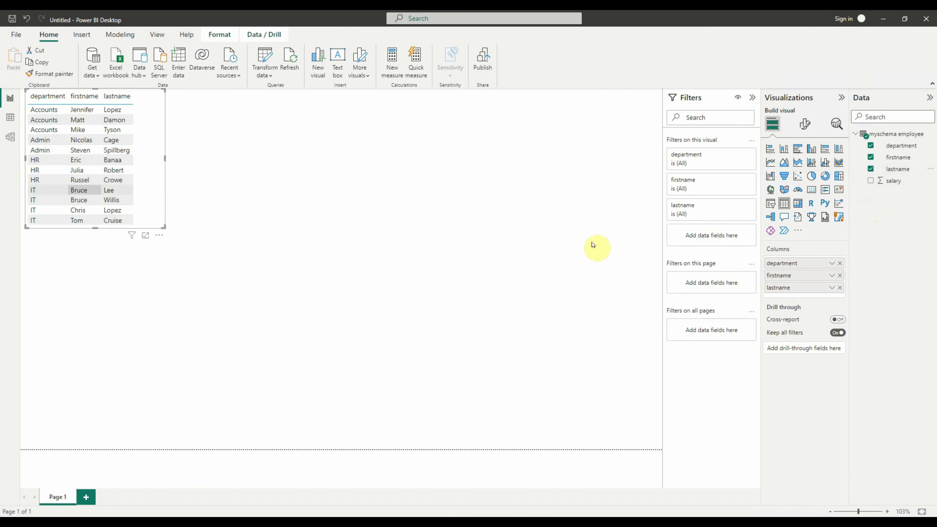
{"action": "left_click", "coordinate": [871, 182]}
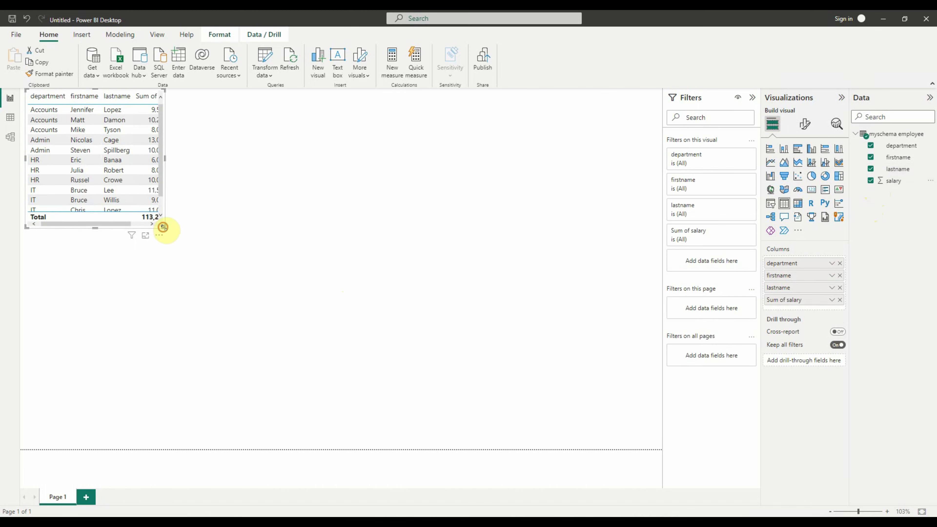
{"action": "left_click_drag", "start_coordinate": [162, 227], "coordinate": [198, 259]}
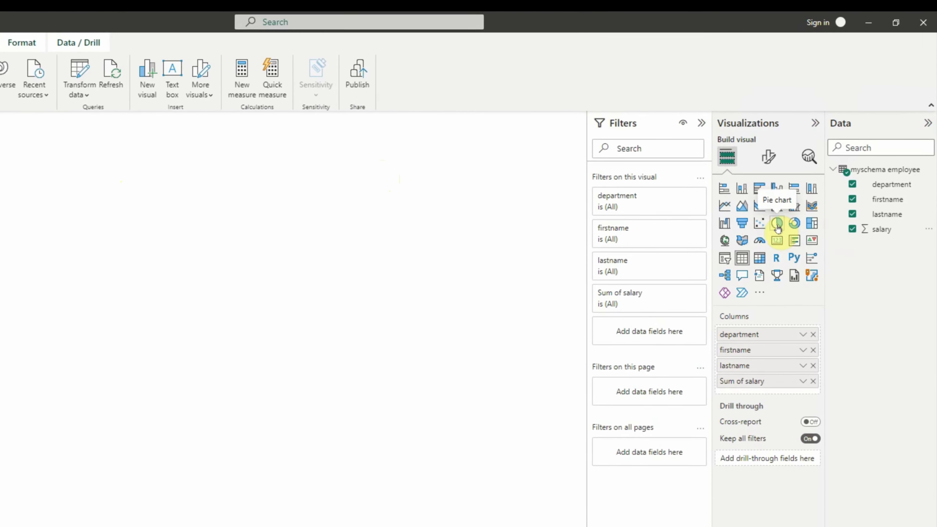
Try converting the table visual to a pie chart, and undo the conversion
{"action": "left_click", "coordinate": [761, 246]}
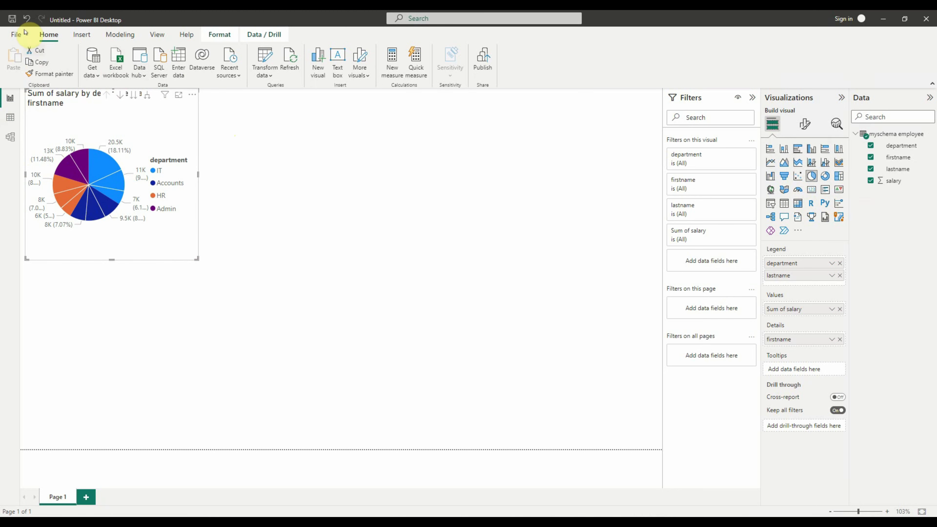
{"action": "left_click", "coordinate": [26, 20]}
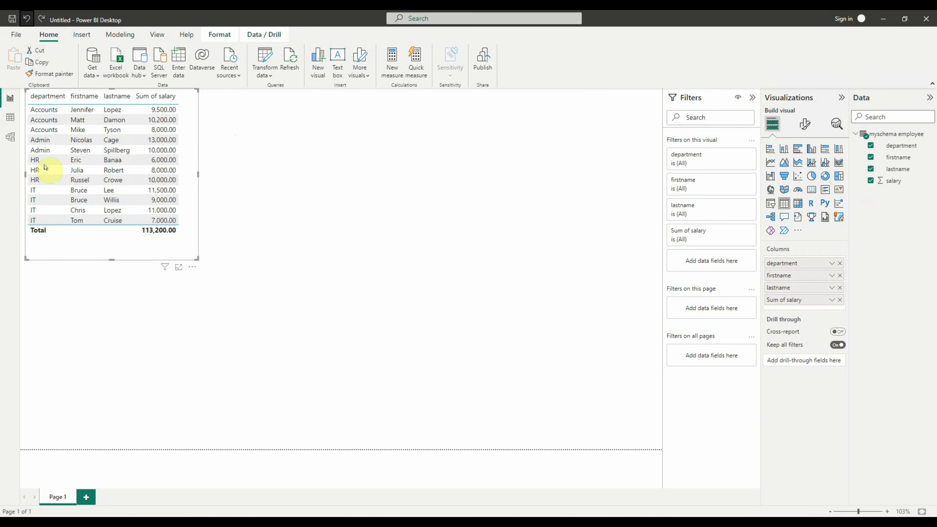
Add a separate pie chart beside the table with department as legend and salary as values, and enlarge it
{"action": "left_click", "coordinate": [295, 187]}
{"action": "left_click", "coordinate": [348, 194]}
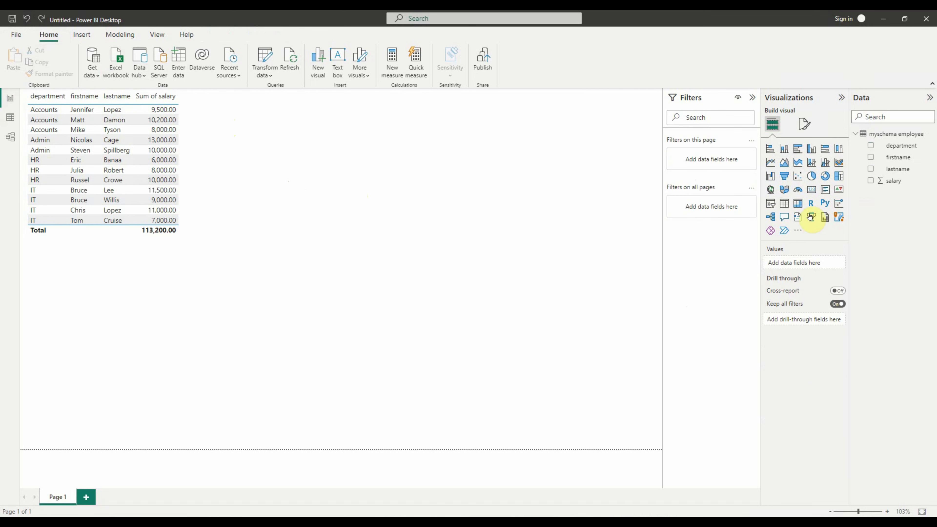
{"action": "left_click", "coordinate": [813, 178]}
{"action": "left_click_drag", "start_coordinate": [177, 272], "coordinate": [380, 97]}
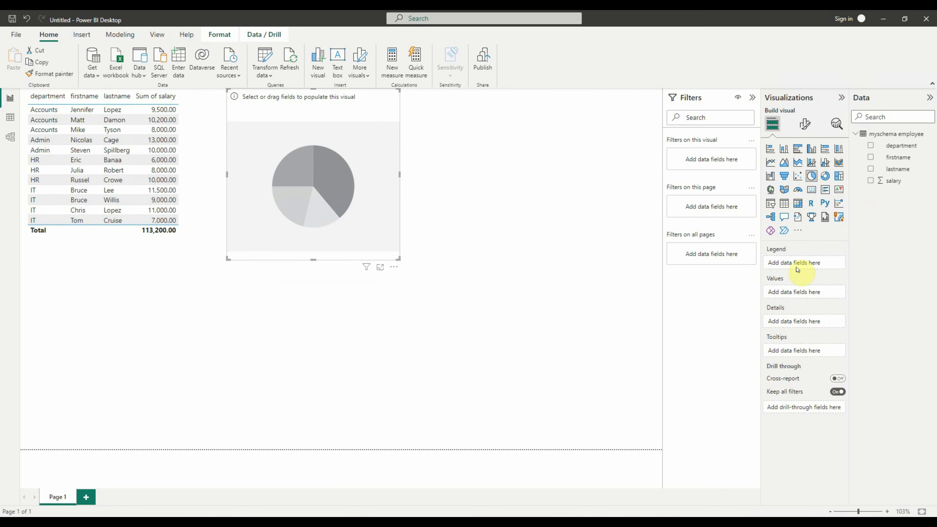
{"action": "left_click_drag", "start_coordinate": [899, 145], "coordinate": [780, 302]}
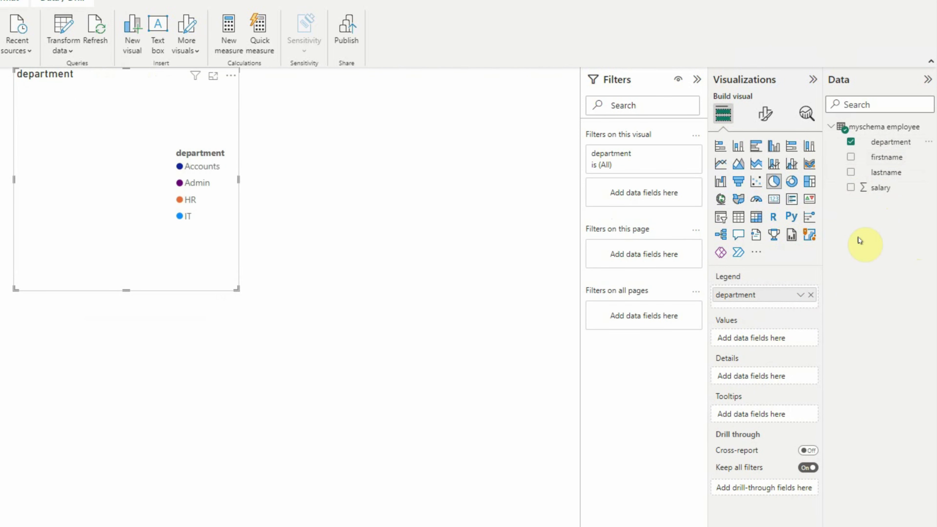
{"action": "left_click_drag", "start_coordinate": [875, 192], "coordinate": [761, 345]}
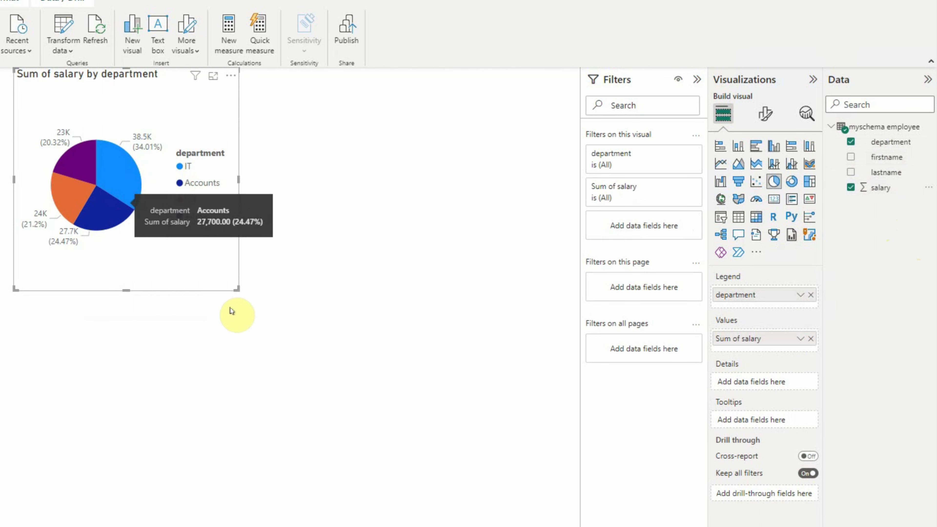
{"action": "left_click_drag", "start_coordinate": [236, 289], "coordinate": [340, 330]}
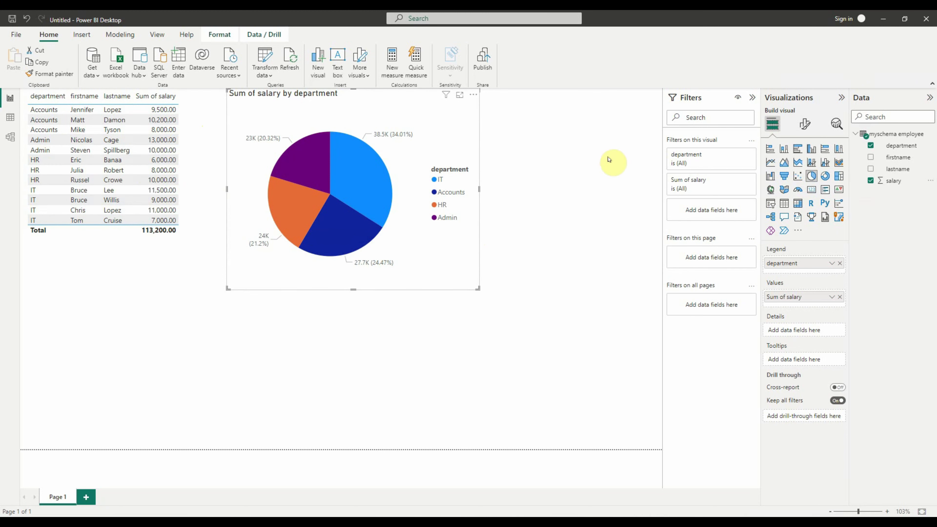
Add a department slicer below the table and use it to filter the report to Accounts and Admin
{"action": "left_click", "coordinate": [567, 182]}
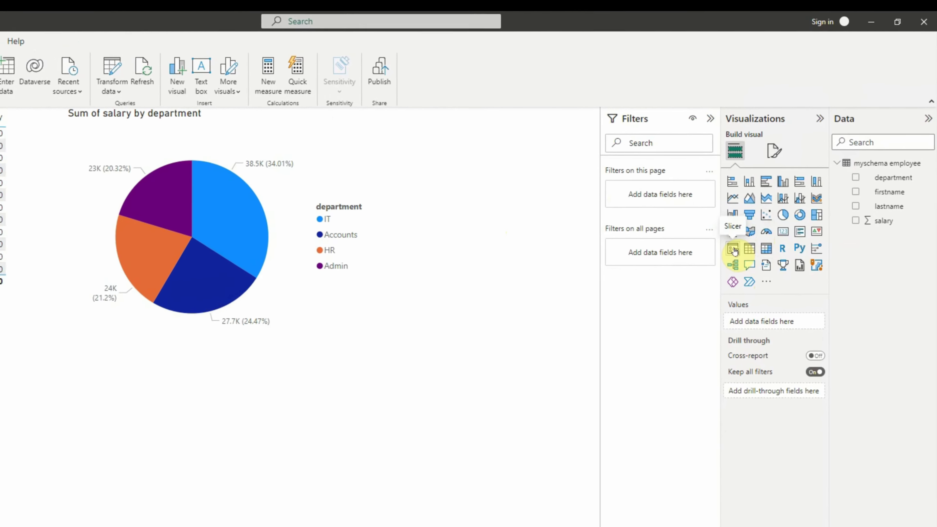
{"action": "left_click", "coordinate": [721, 264]}
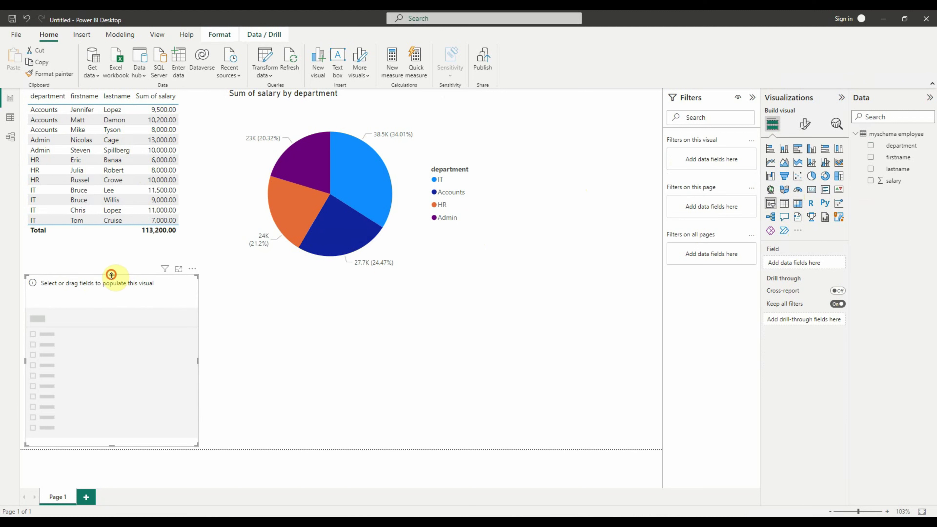
{"action": "left_click_drag", "start_coordinate": [111, 274], "coordinate": [112, 284]}
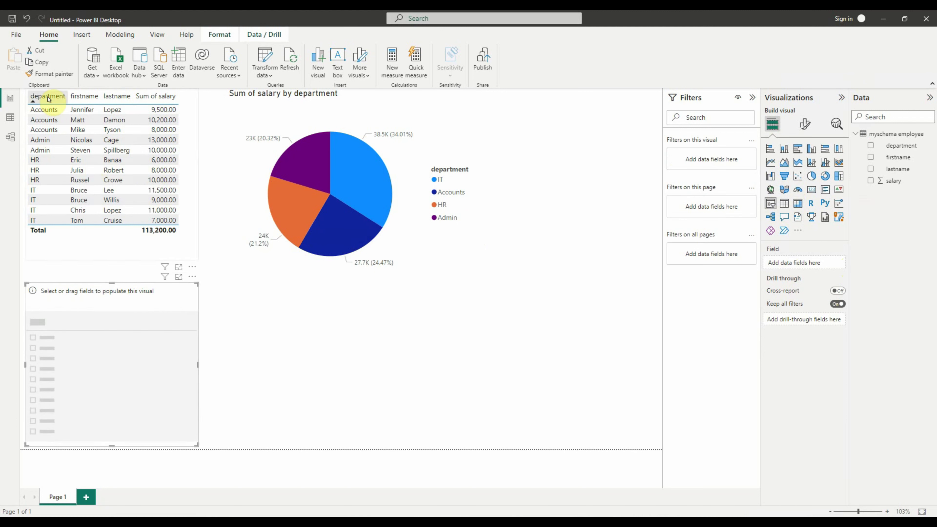
{"action": "left_click", "coordinate": [870, 146]}
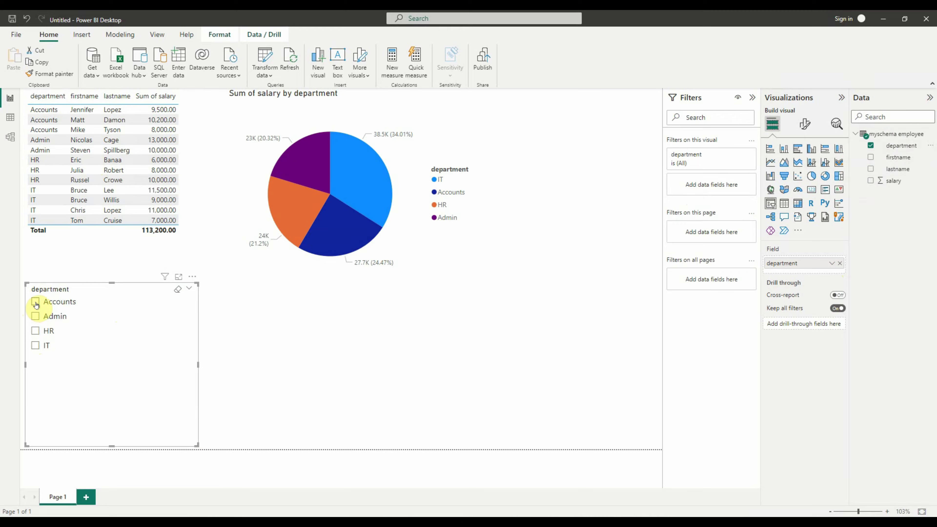
{"action": "left_click", "coordinate": [35, 302]}
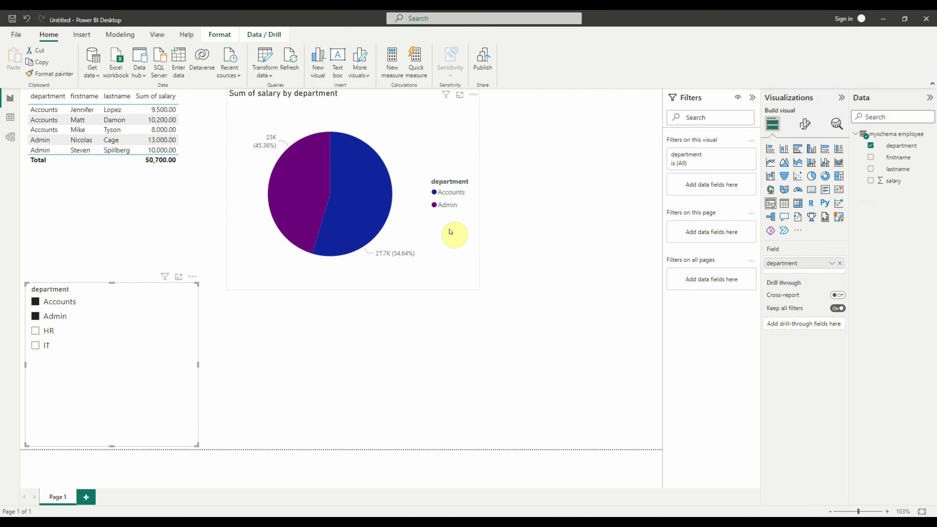
{"action": "left_click", "coordinate": [466, 369]}
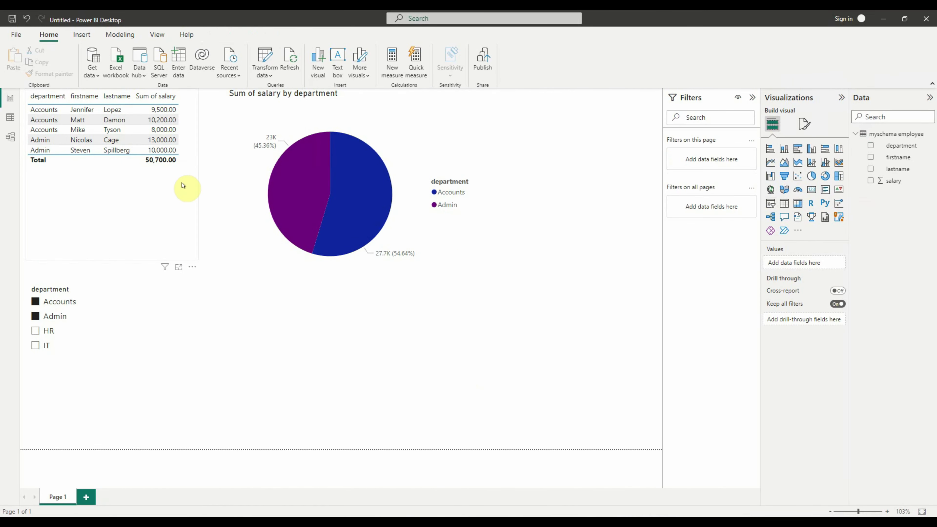
Arrange the slicer, table and pie chart side by side in that order, and resize the pie chart to fill the space beside the table
{"action": "left_click", "coordinate": [374, 269]}
{"action": "left_click_drag", "start_coordinate": [227, 290], "coordinate": [310, 251]}
{"action": "left_click_drag", "start_coordinate": [426, 124], "coordinate": [595, 127]}
{"action": "left_click_drag", "start_coordinate": [79, 150], "coordinate": [343, 151]}
{"action": "left_click_drag", "start_coordinate": [89, 341], "coordinate": [94, 147]}
{"action": "left_click_drag", "start_coordinate": [324, 188], "coordinate": [240, 211]}
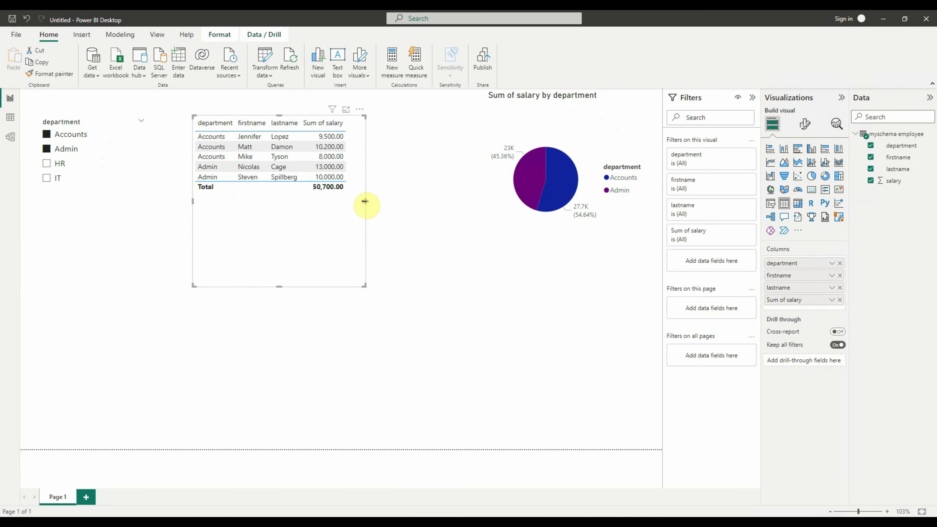
{"action": "left_click_drag", "start_coordinate": [502, 241], "coordinate": [500, 269]}
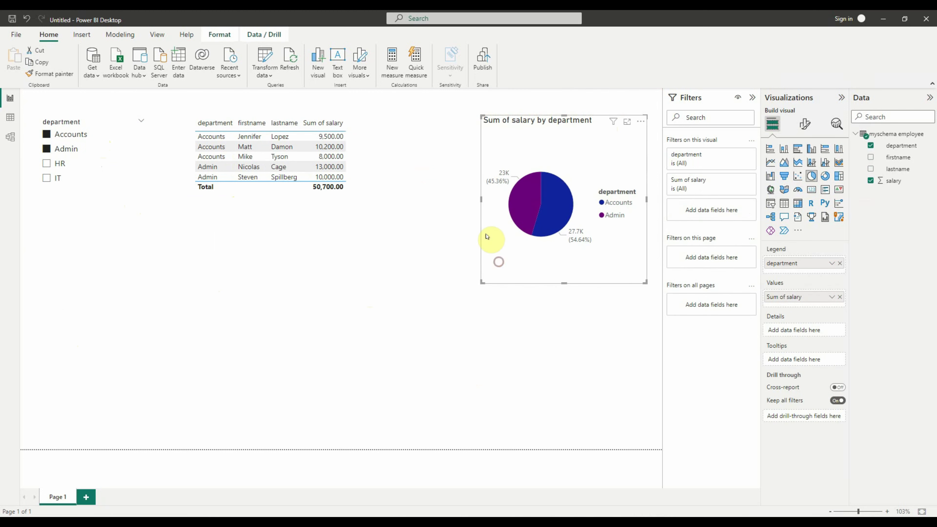
{"action": "left_click_drag", "start_coordinate": [481, 206], "coordinate": [371, 195]}
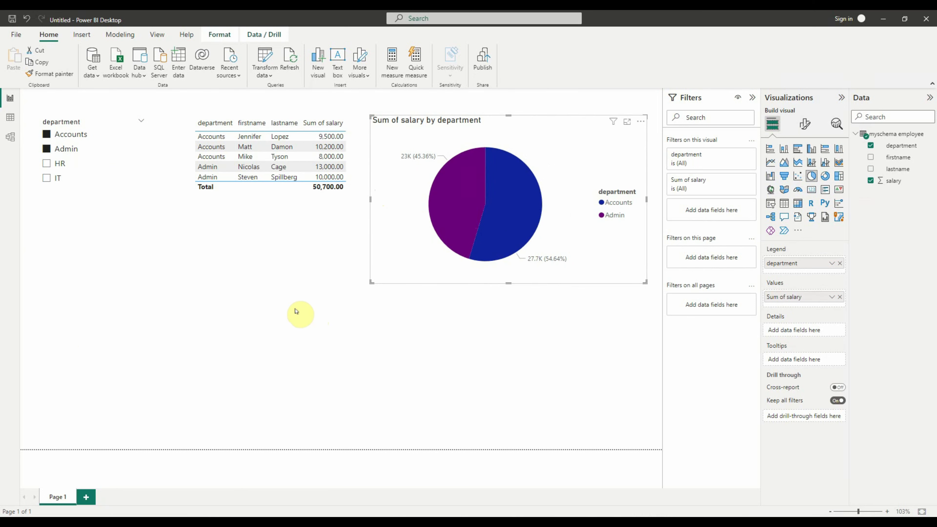
Add a ribbon chart below the slicer, table and pie chart, and enlarge it to span the width of the page
{"action": "left_click", "coordinate": [296, 311]}
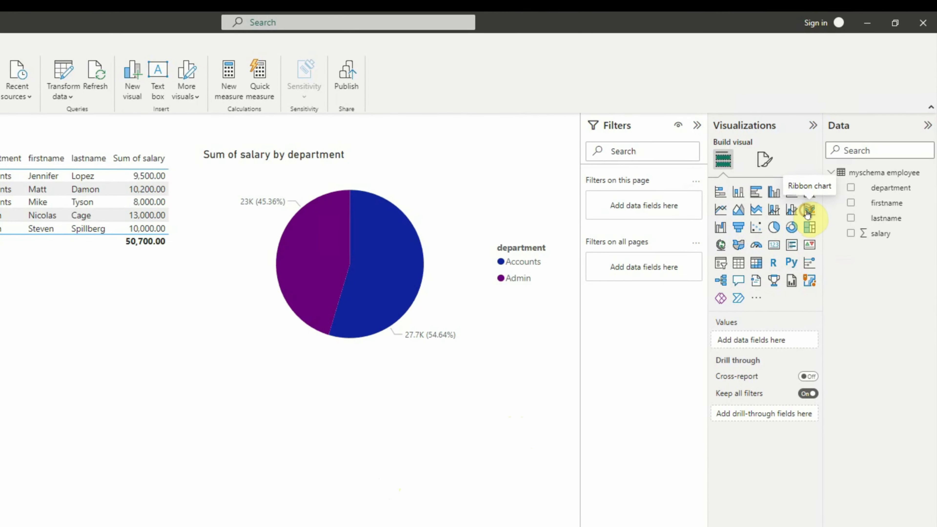
{"action": "left_click", "coordinate": [807, 211]}
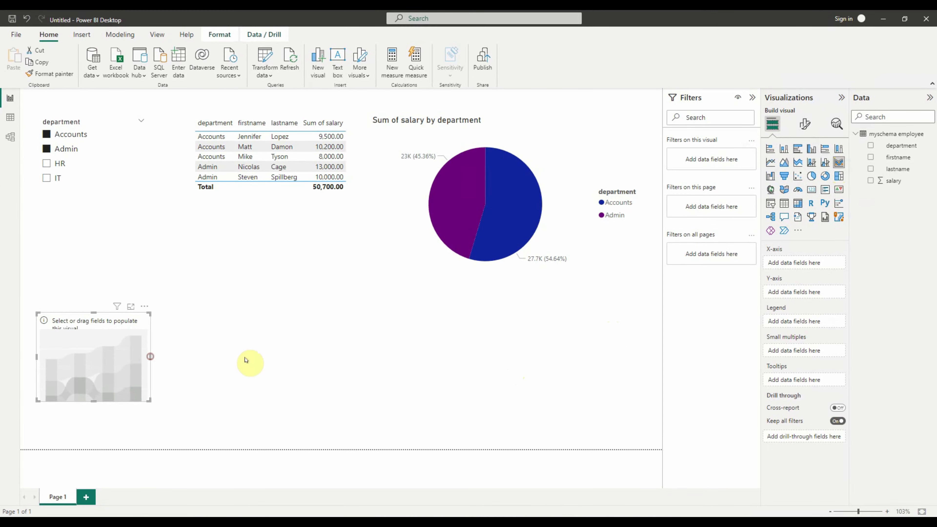
{"action": "left_click_drag", "start_coordinate": [246, 360], "coordinate": [648, 376]}
{"action": "left_click_drag", "start_coordinate": [342, 401], "coordinate": [339, 426]}
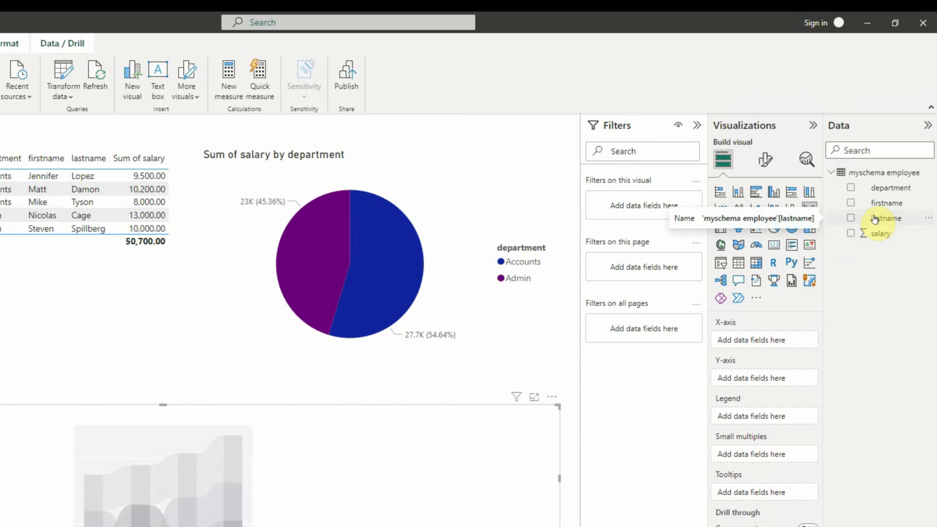
Put lastname on the ribbon chart's X-axis and salary on its Y-axis, and view one bar's details
{"action": "left_click_drag", "start_coordinate": [879, 221], "coordinate": [254, 474]}
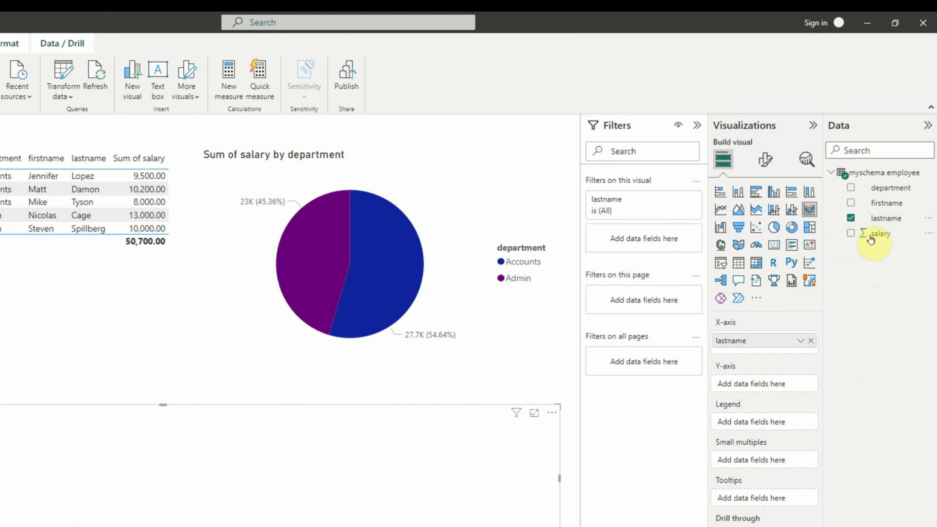
{"action": "left_click_drag", "start_coordinate": [870, 240], "coordinate": [752, 384]}
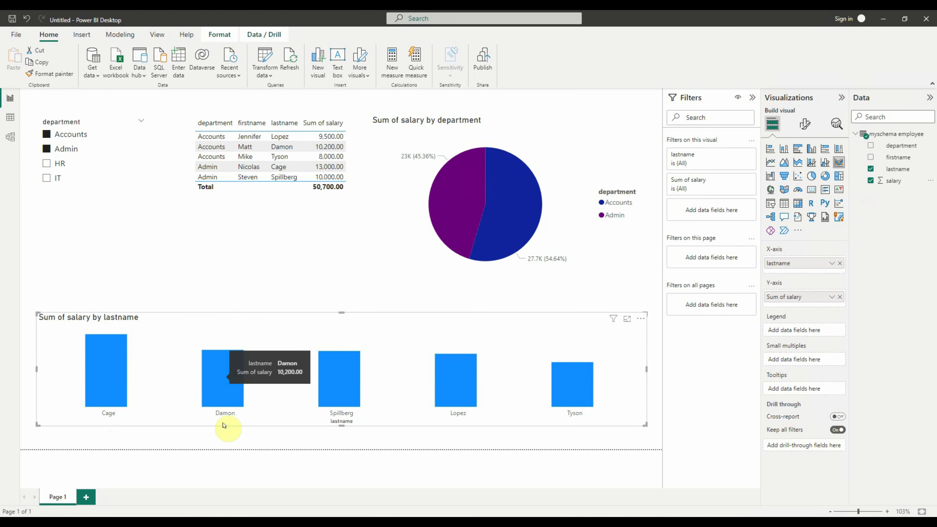
{"action": "mouse_move", "coordinate": [230, 391]}
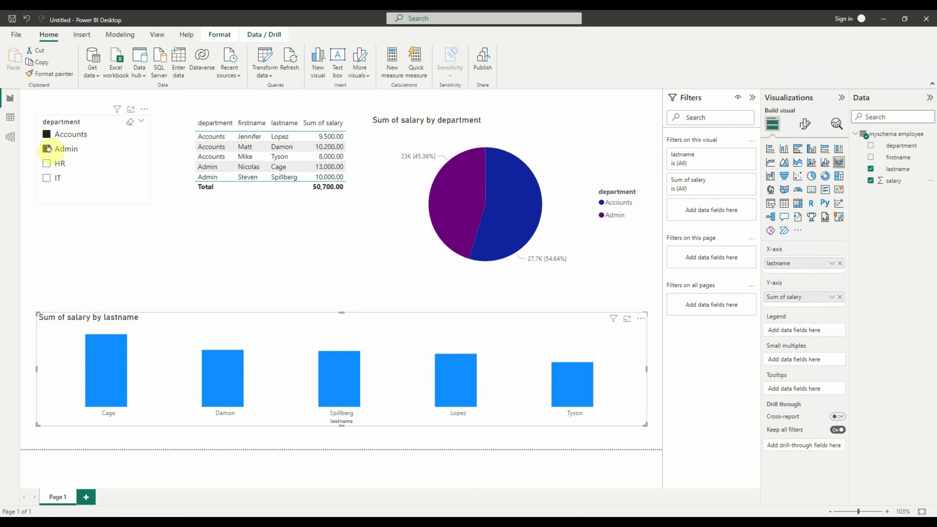
Clear Accounts and Admin in the department slicer, inspect the ribbon chart's tallest bar, and deselect all visuals
{"action": "left_click", "coordinate": [46, 136], "text": "ctrl"}
{"action": "left_click", "coordinate": [47, 151], "text": "ctrl"}
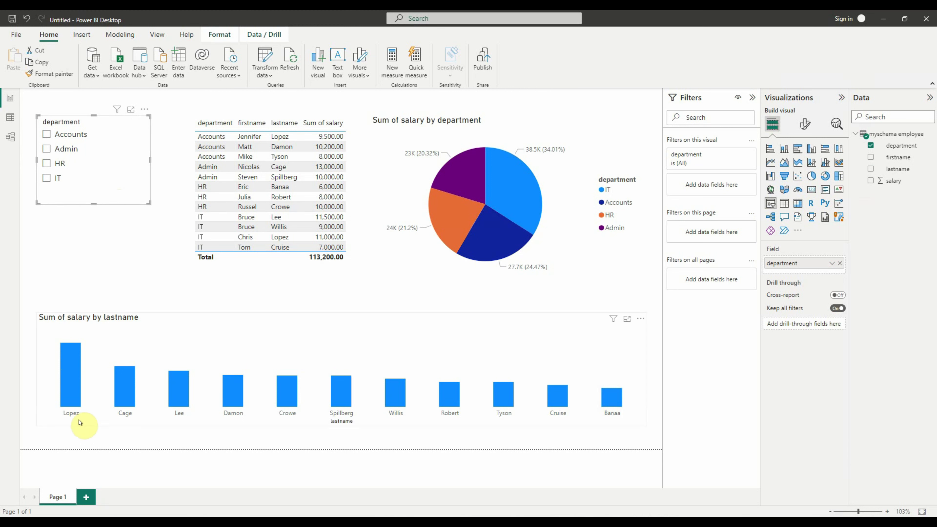
{"action": "mouse_move", "coordinate": [70, 352]}
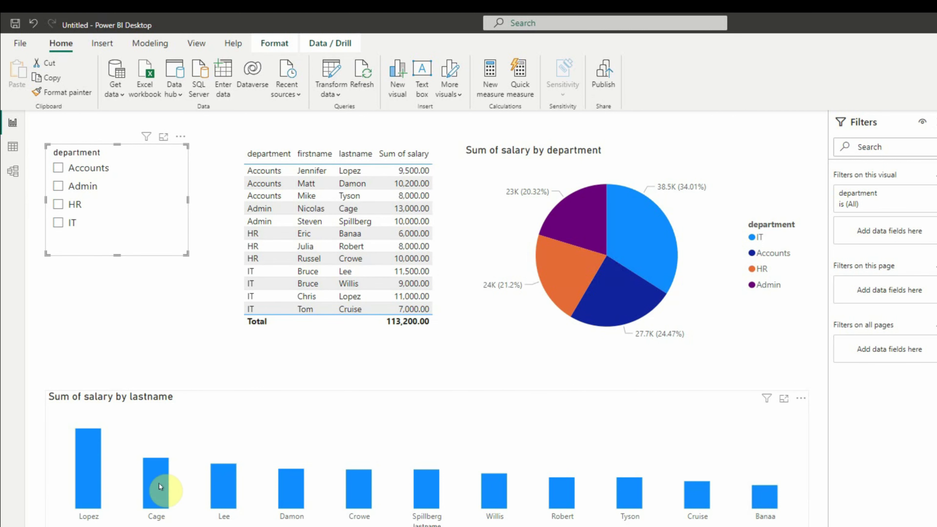
{"action": "left_click", "coordinate": [539, 380]}
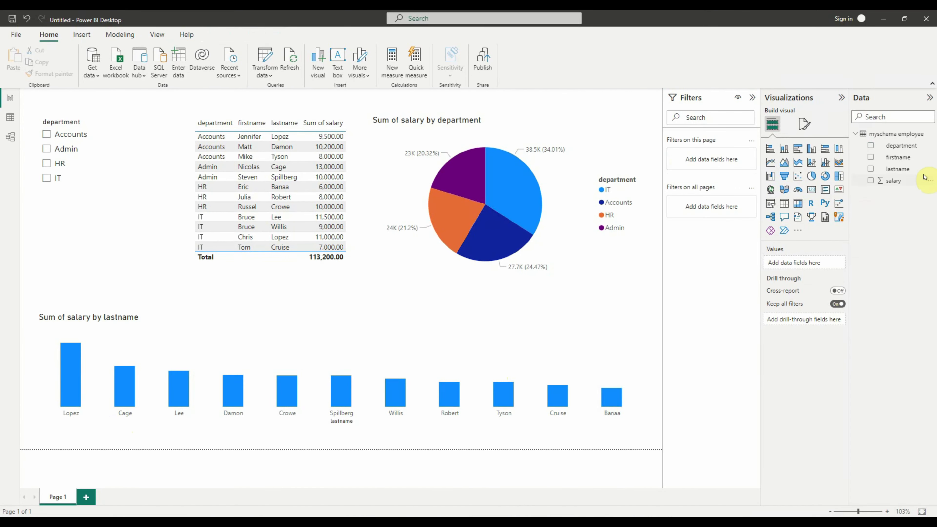
Add a calculated column to the employee table: FullName = 'myschema employee'[firstname] & " " & 'myschema employee'[lastname]
{"action": "mouse_move", "coordinate": [924, 137]}
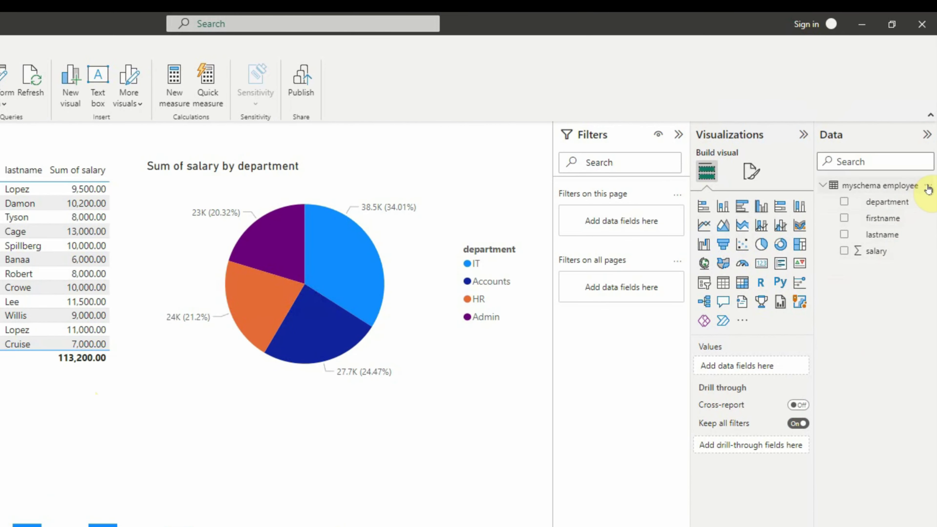
{"action": "left_click", "coordinate": [928, 186]}
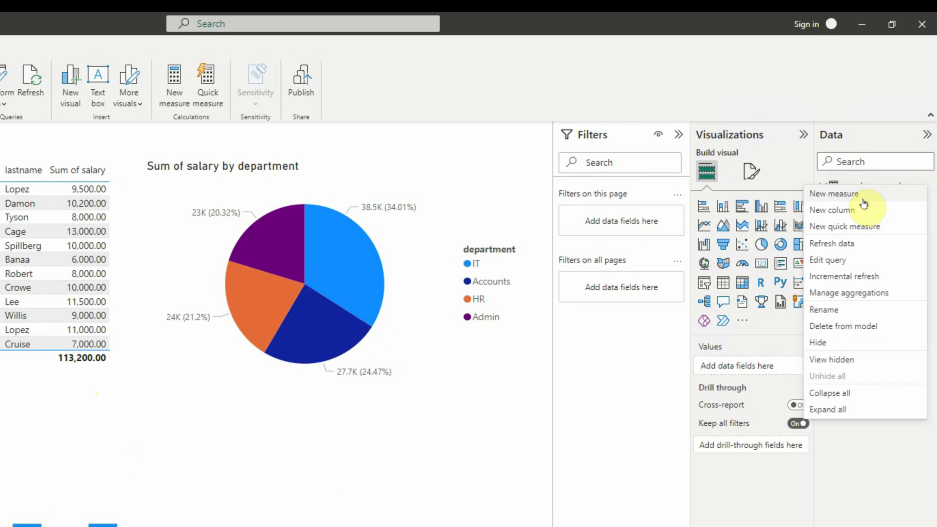
{"action": "key", "text": "Escape"}
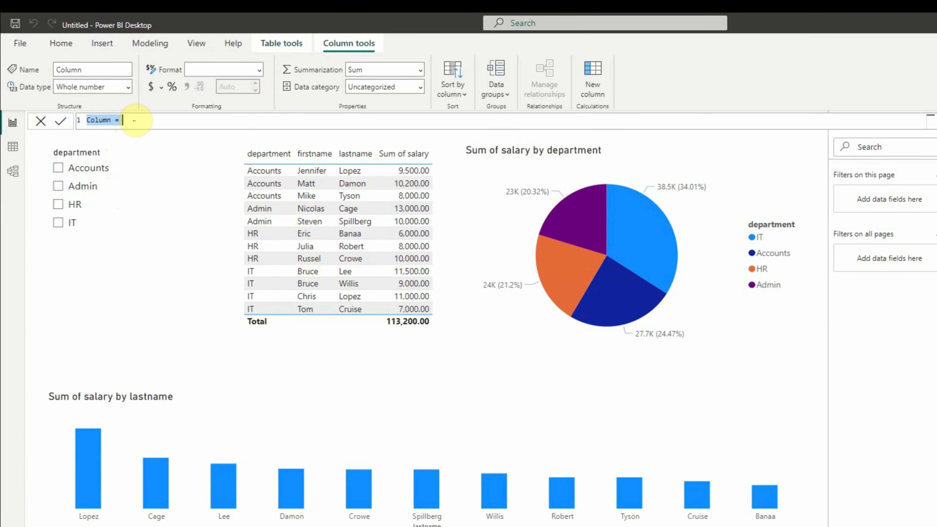
{"action": "type", "text": "FullName"}
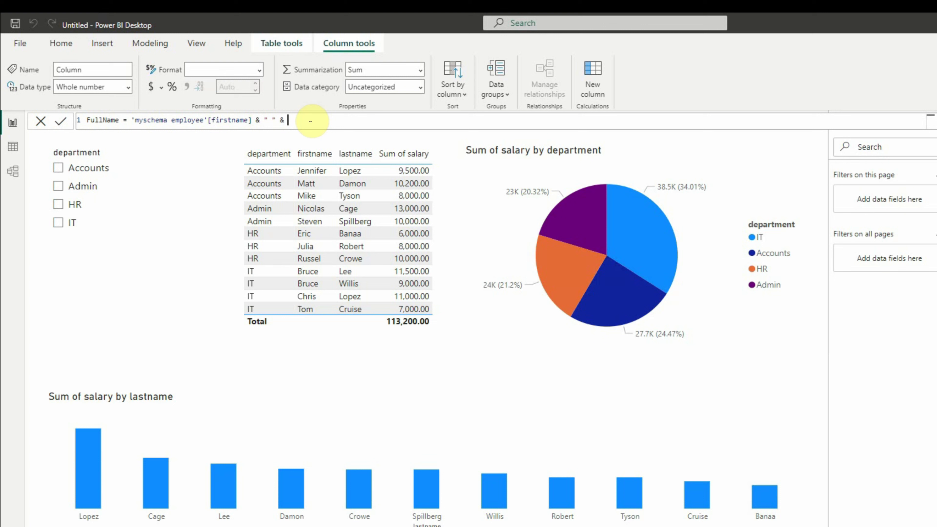
{"action": "type", "text": "las"}
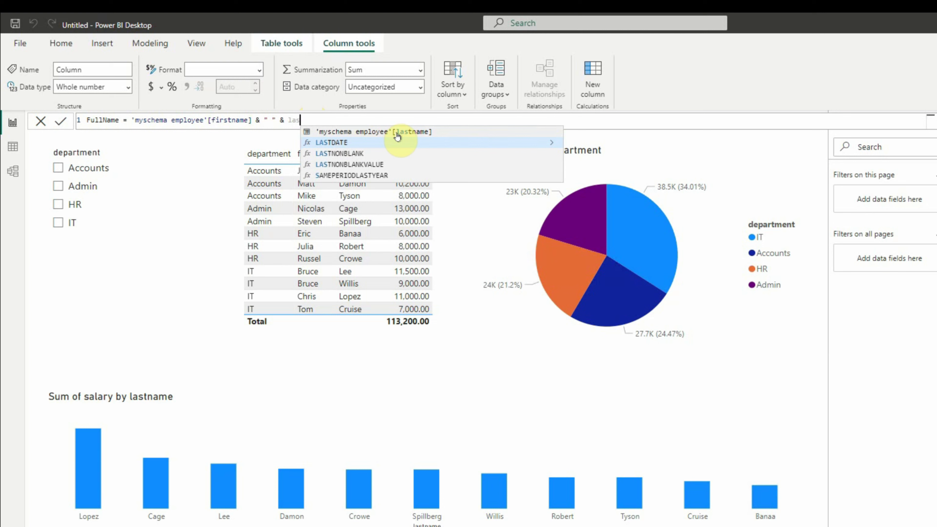
{"action": "left_click", "coordinate": [371, 133]}
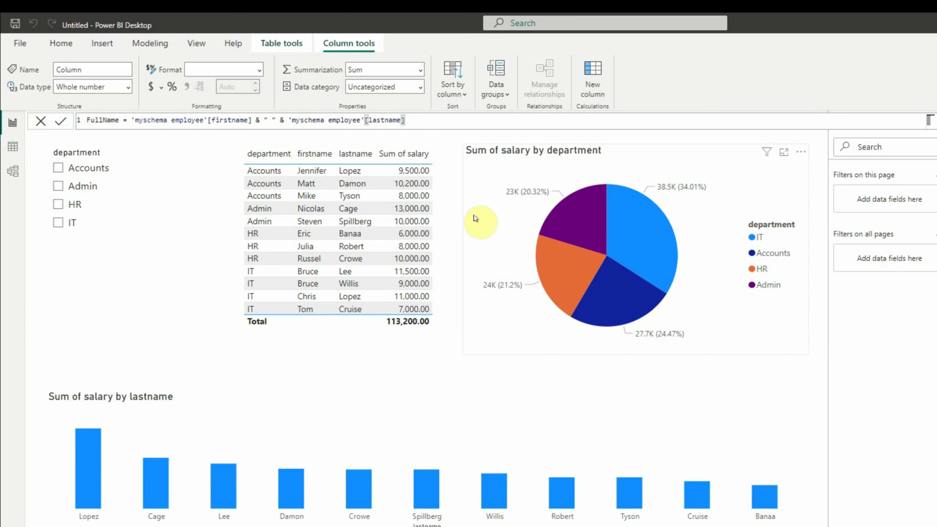
{"action": "left_click", "coordinate": [127, 87]}
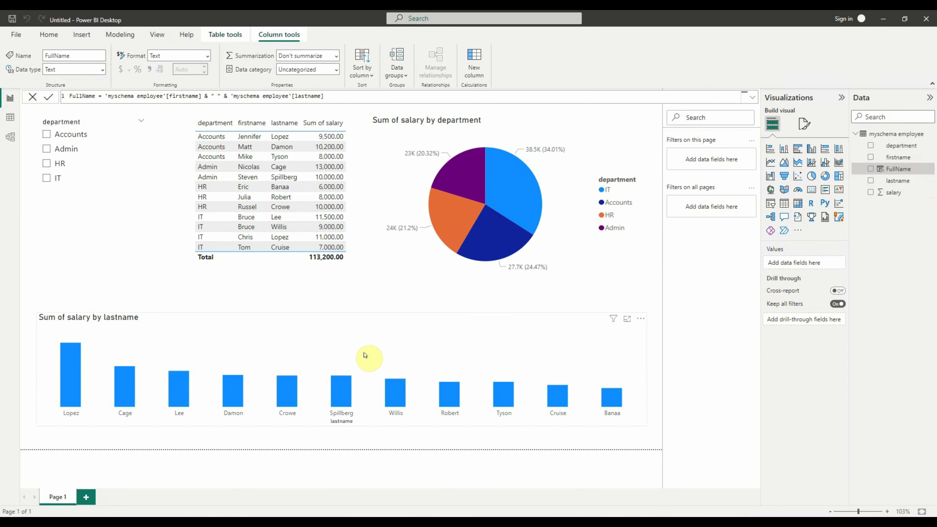
Replace lastname with FullName on the X-axis of the ribbon chart
{"action": "left_click", "coordinate": [364, 355]}
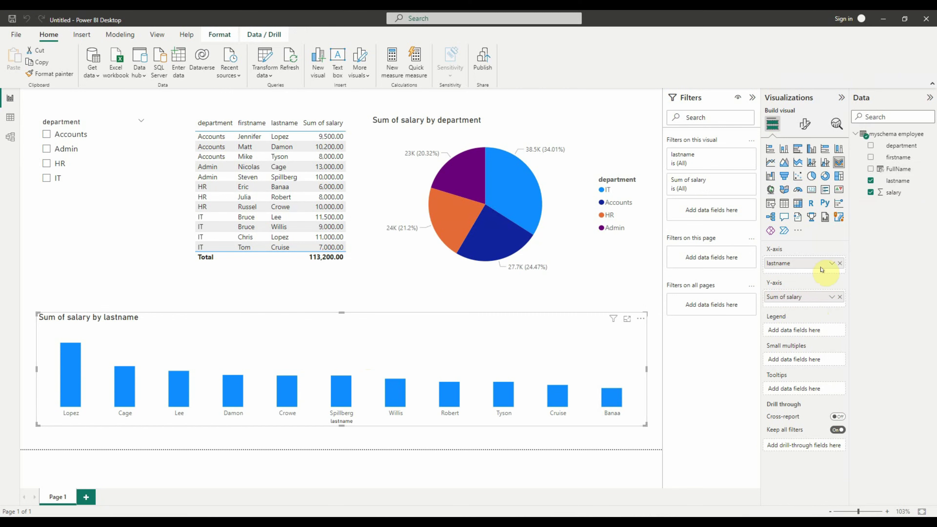
{"action": "left_click", "coordinate": [839, 263]}
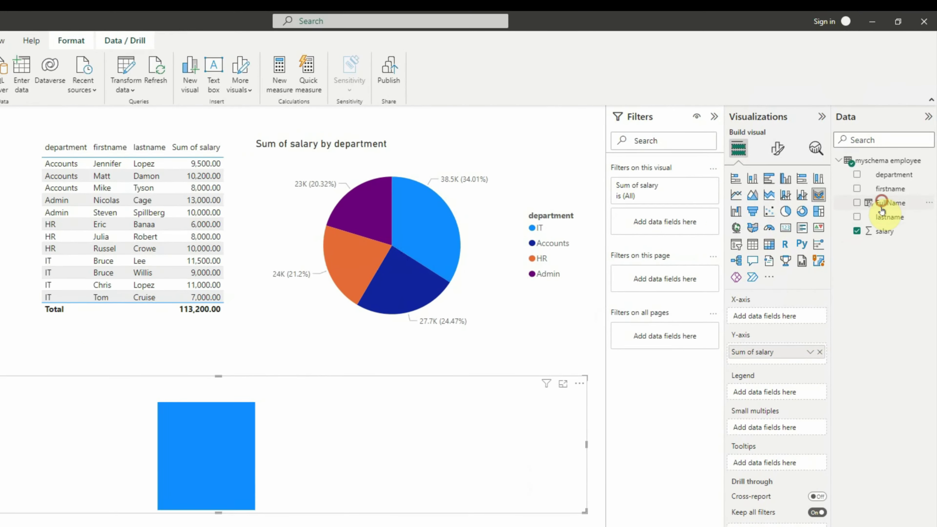
{"action": "left_click_drag", "start_coordinate": [898, 169], "coordinate": [800, 262]}
{"action": "left_click_drag", "start_coordinate": [747, 359], "coordinate": [749, 369]}
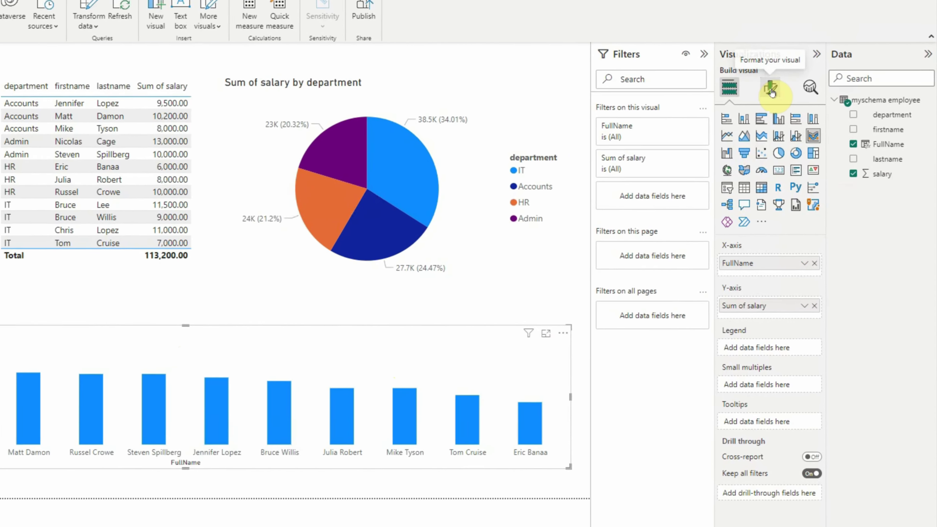
Turn on data labels for the ribbon chart and set their position to Inside end
{"action": "left_click", "coordinate": [752, 70]}
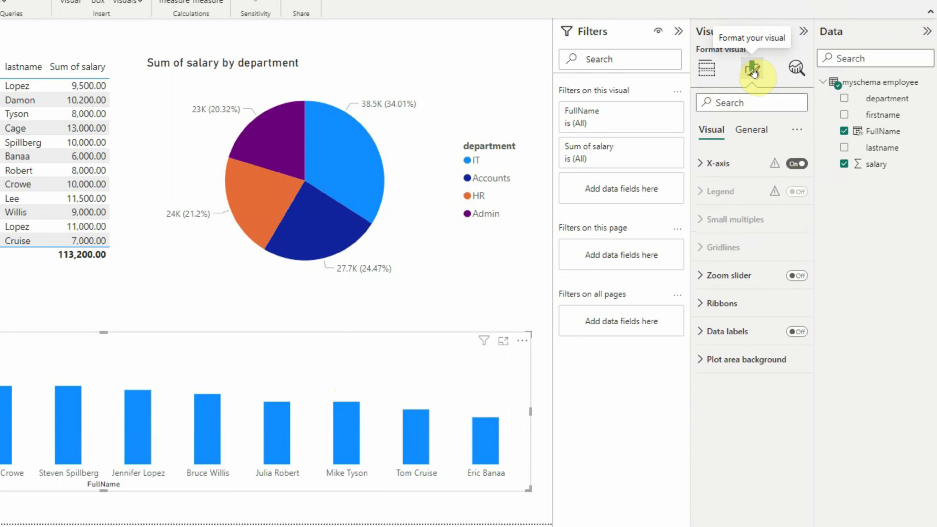
{"action": "left_click", "coordinate": [797, 331]}
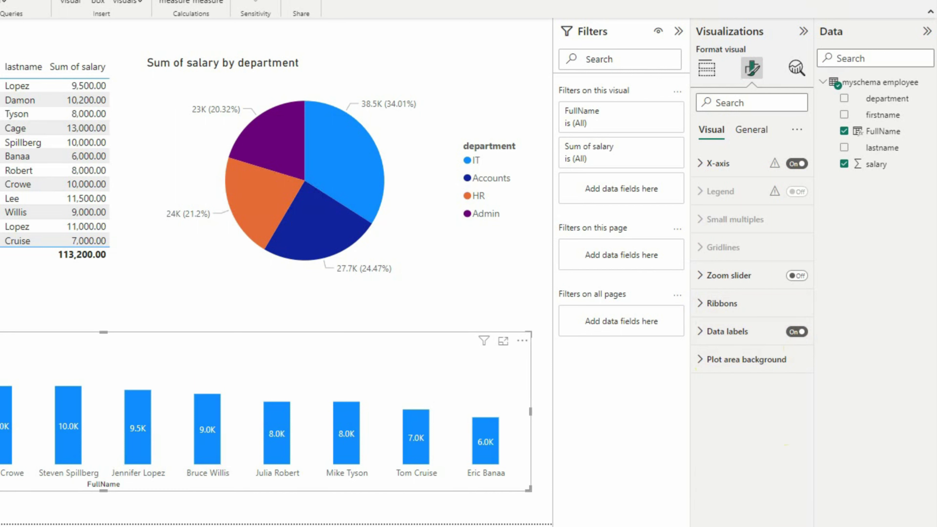
{"action": "left_click", "coordinate": [703, 331]}
{"action": "scroll", "coordinate": [758, 470], "scroll_direction": "down", "scroll_amount": 2}
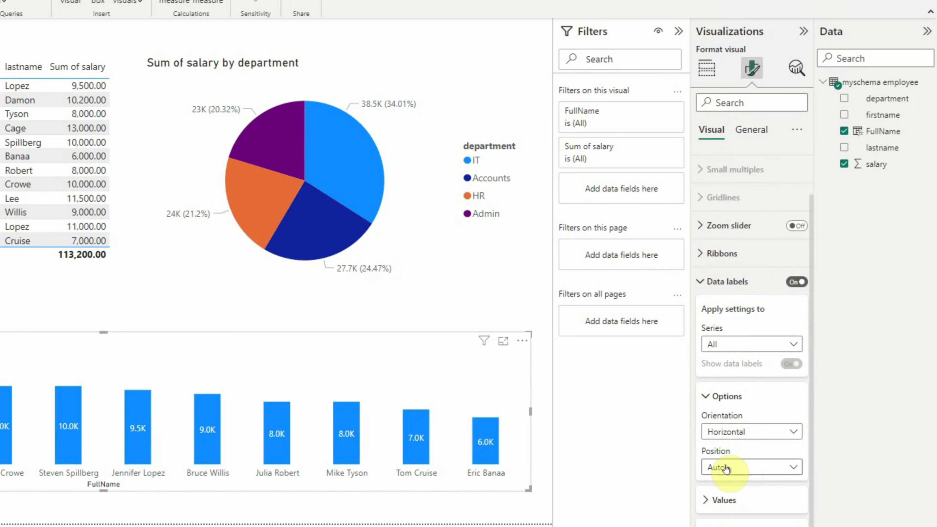
{"action": "left_click", "coordinate": [745, 469]}
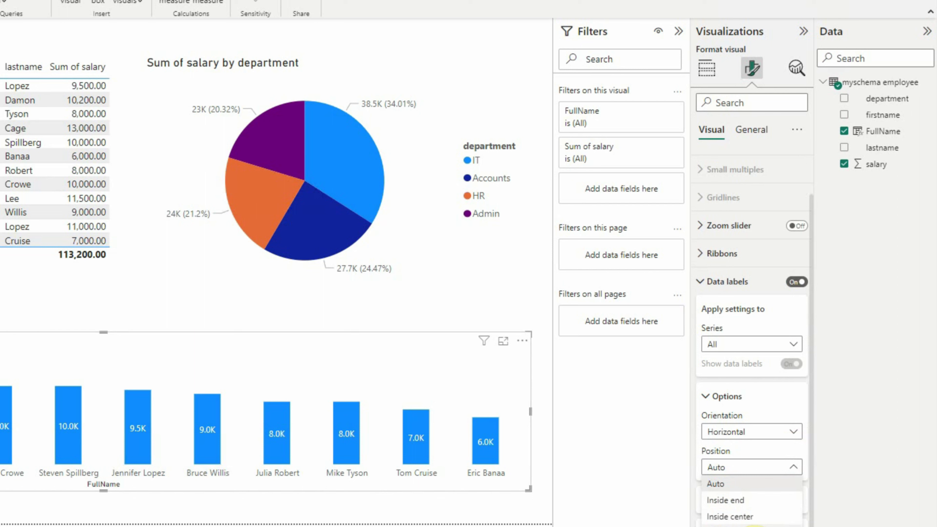
{"action": "left_click", "coordinate": [747, 500]}
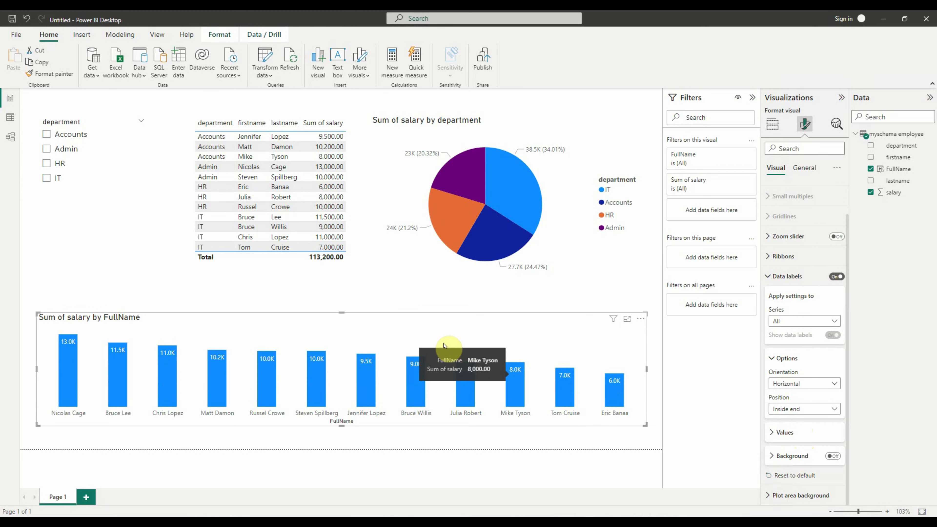
{"action": "left_click", "coordinate": [439, 328]}
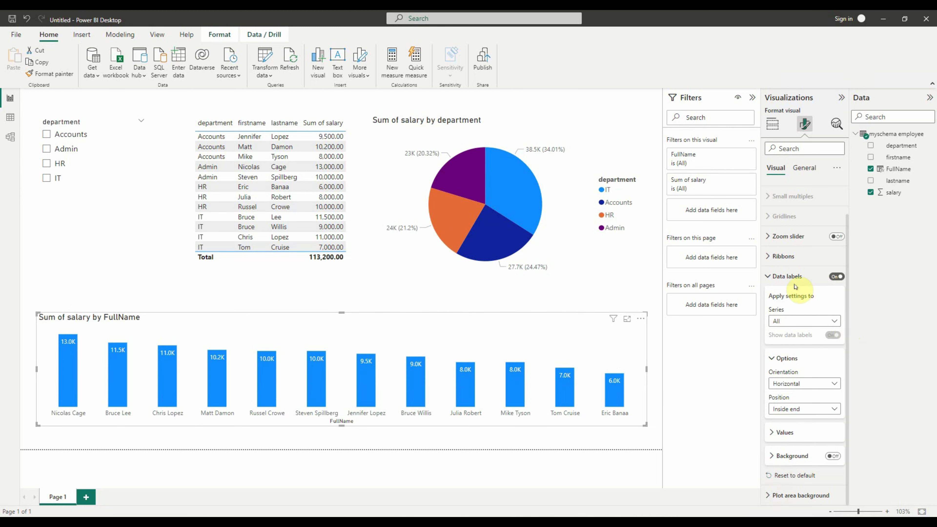
Open conditional formatting for the ribbons' default color and set the format style to Rules
{"action": "left_click", "coordinate": [768, 279]}
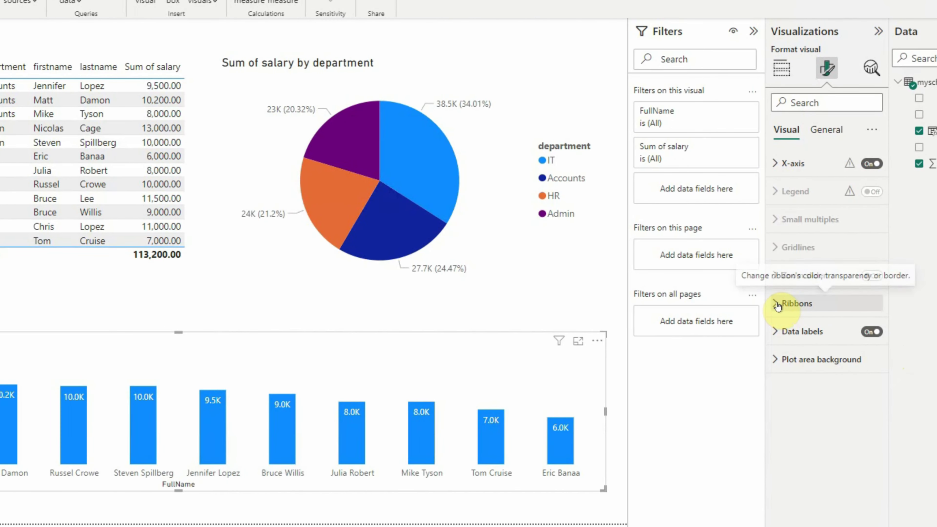
{"action": "left_click", "coordinate": [777, 305]}
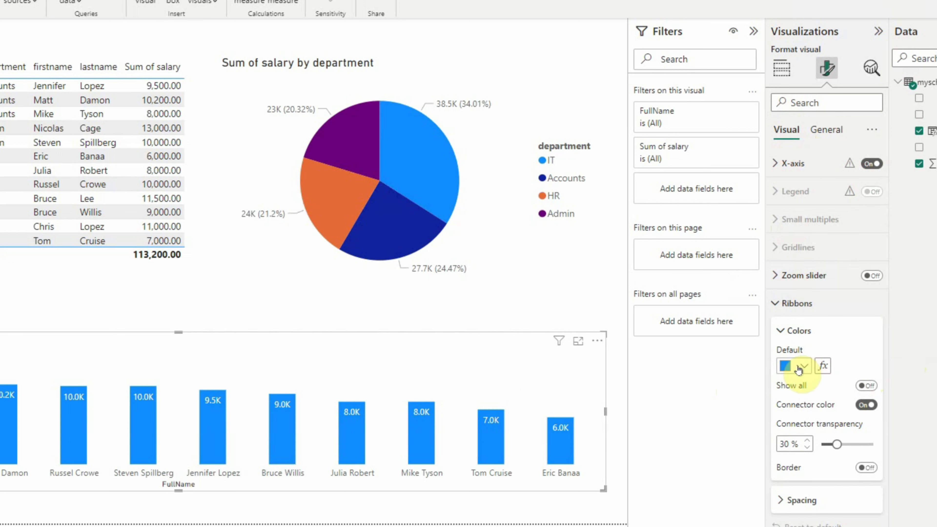
{"action": "left_click", "coordinate": [823, 367]}
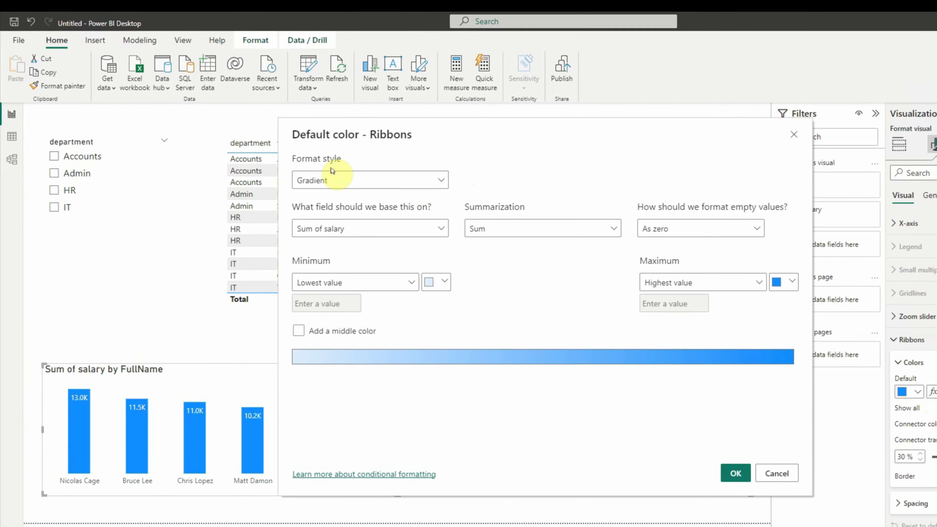
{"action": "left_click", "coordinate": [362, 180]}
{"action": "left_click", "coordinate": [302, 212]}
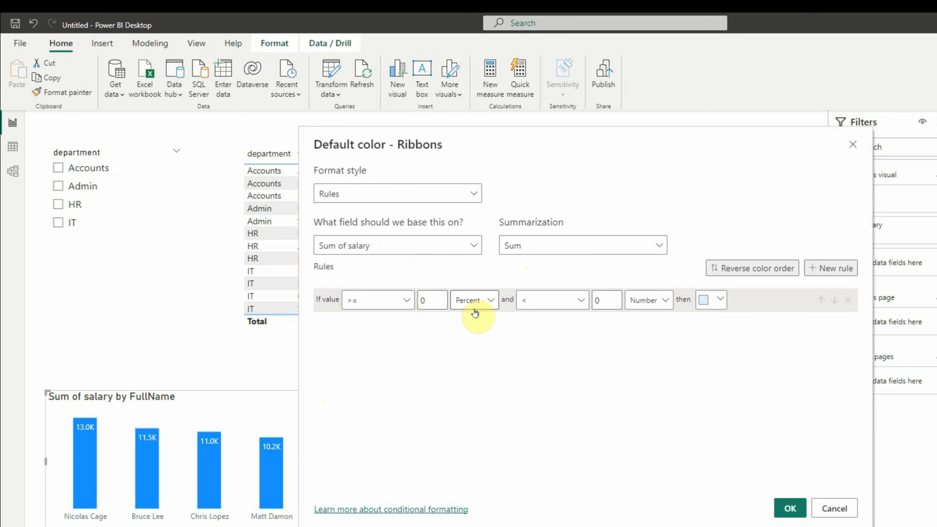
Define the first color rule so salary sums from number 0 to less than number 8000 are blue
{"action": "left_click", "coordinate": [489, 305]}
{"action": "left_click", "coordinate": [468, 320]}
{"action": "double_click", "coordinate": [607, 300]}
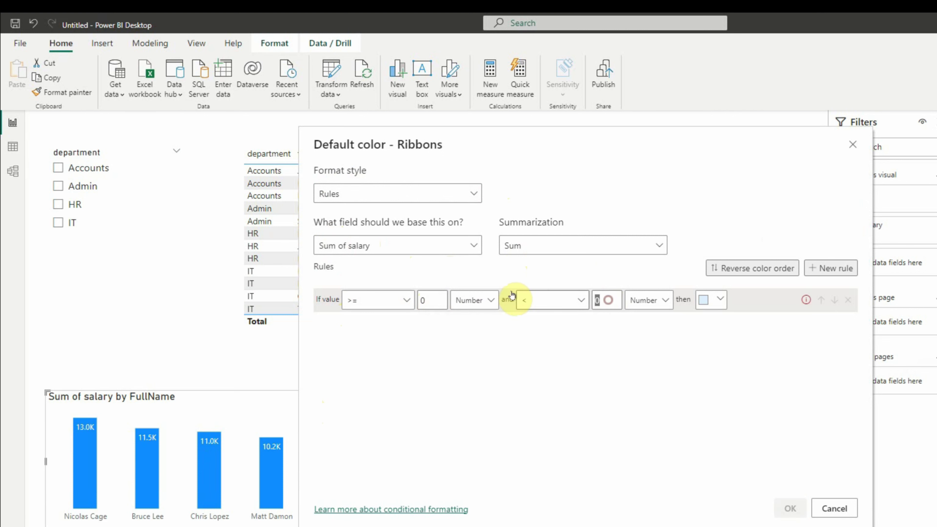
{"action": "type", "text": "8000"}
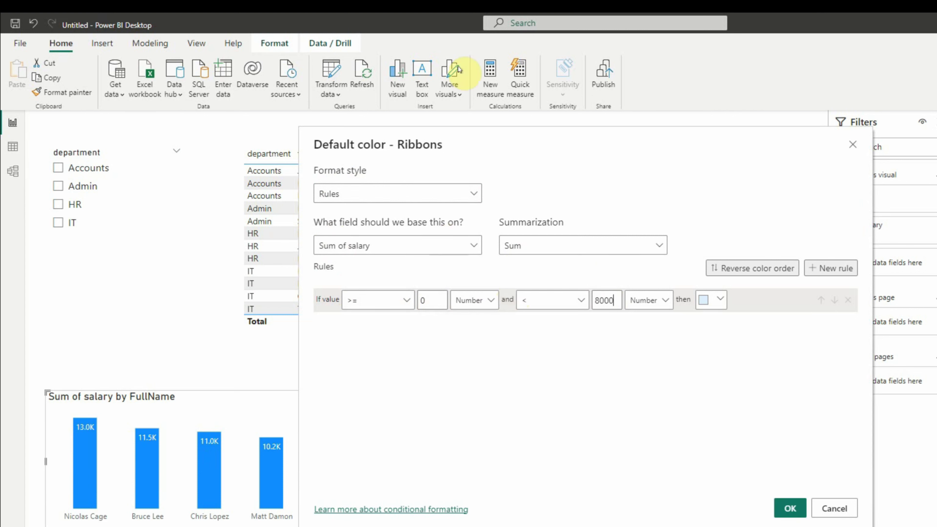
{"action": "left_click", "coordinate": [717, 300]}
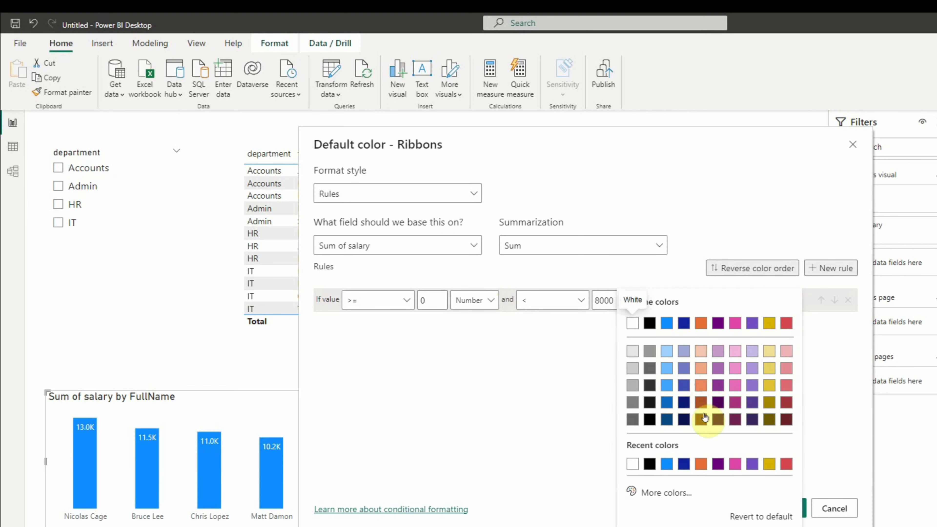
{"action": "left_click", "coordinate": [668, 465]}
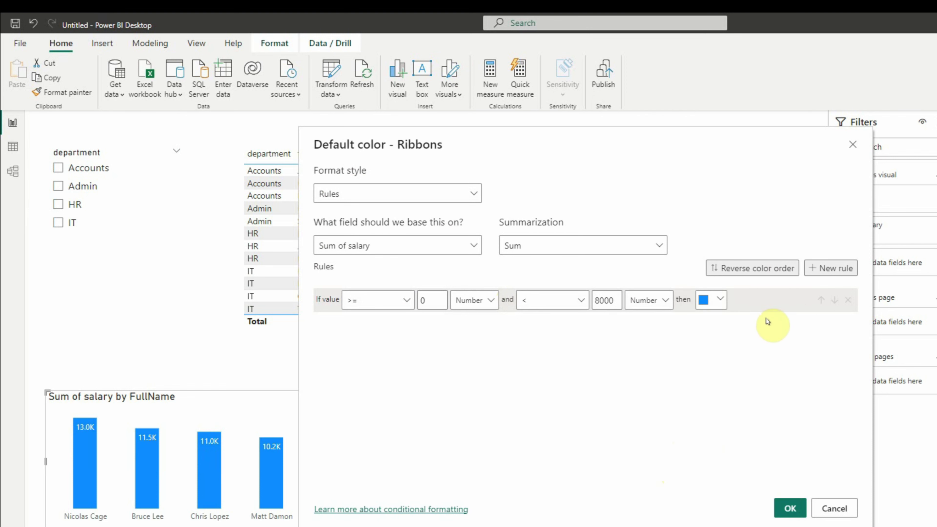
Add a second color rule for salary sums from number 8000 to less than number 10000
{"action": "left_click", "coordinate": [831, 268]}
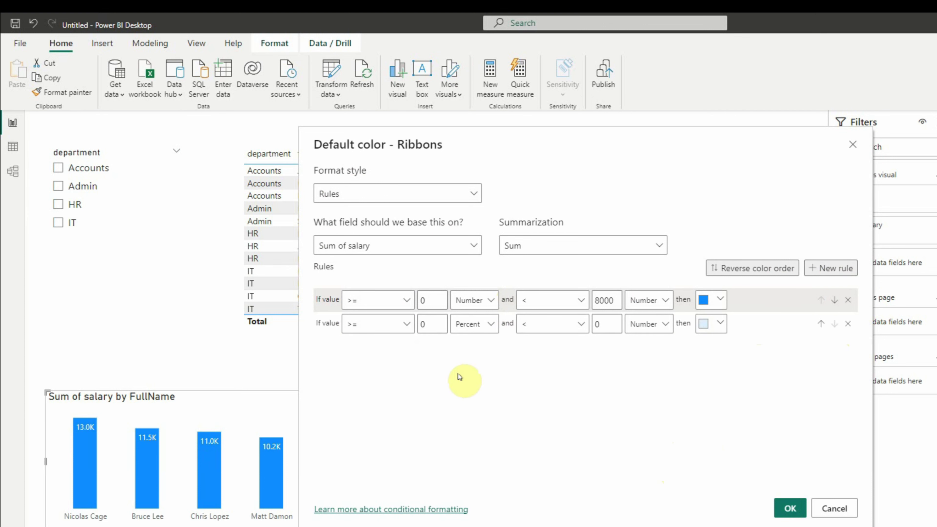
{"action": "left_click", "coordinate": [430, 324]}
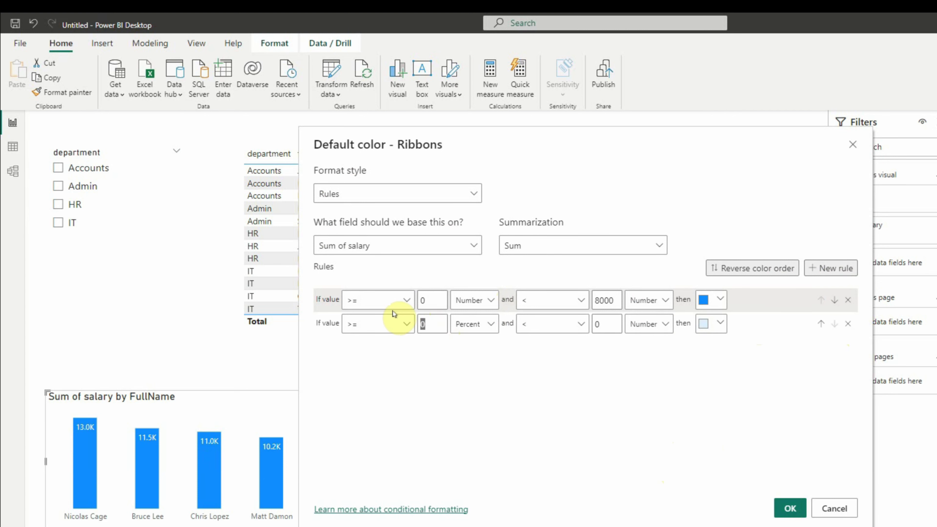
{"action": "type", "text": "8000"}
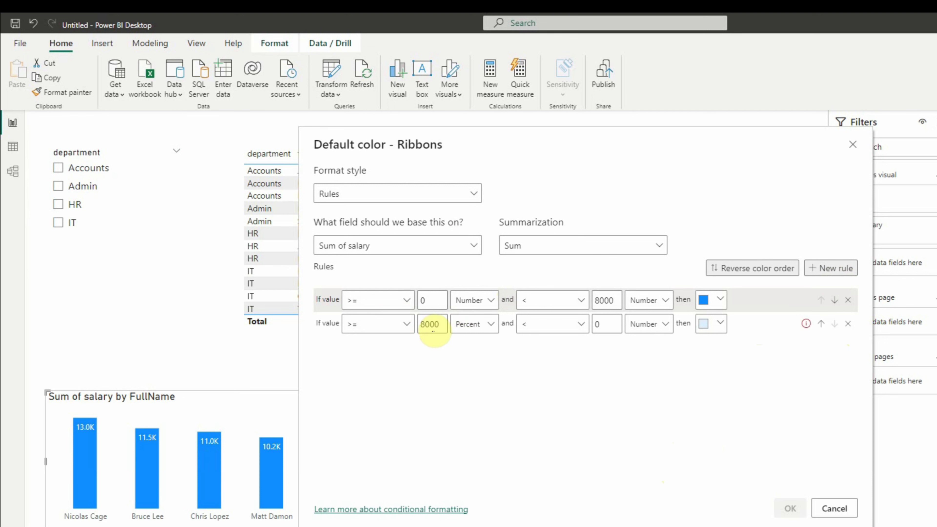
{"action": "left_click", "coordinate": [474, 324]}
{"action": "left_click", "coordinate": [474, 341]}
{"action": "left_click_drag", "start_coordinate": [603, 325], "coordinate": [547, 312]}
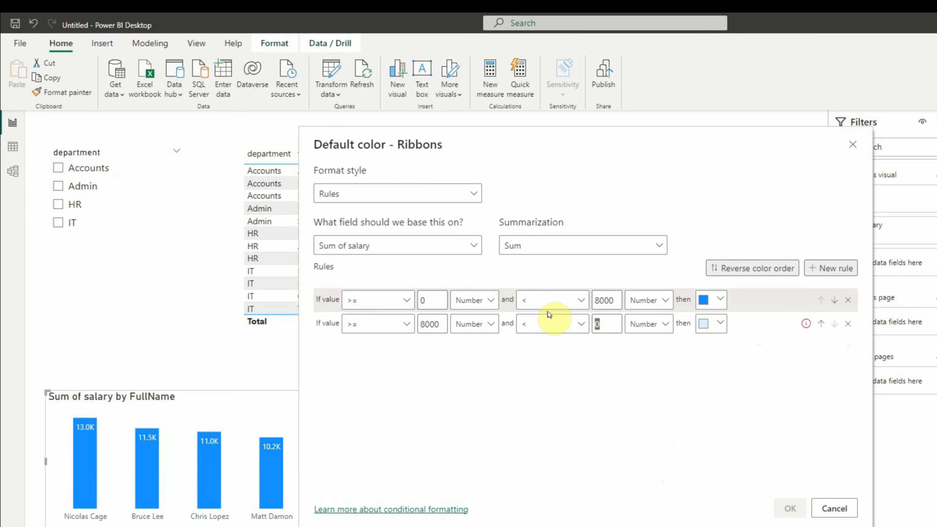
{"action": "type", "text": "10000"}
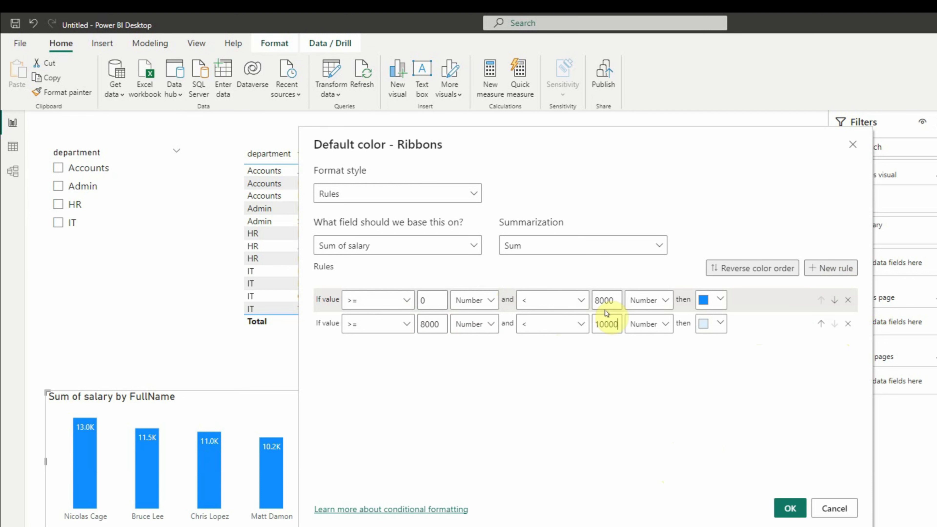
Set the second rule's color to the custom bright green #84FF00
{"action": "left_click", "coordinate": [720, 324]}
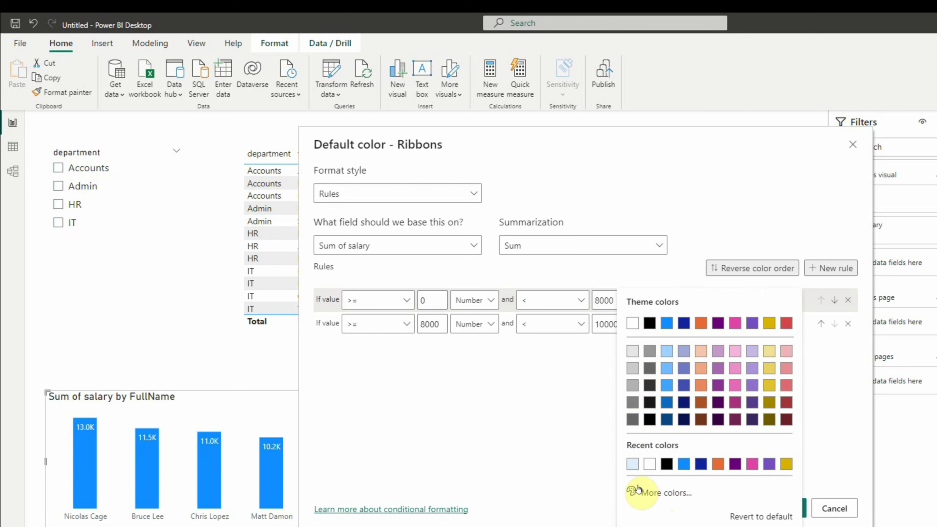
{"action": "left_click", "coordinate": [663, 495]}
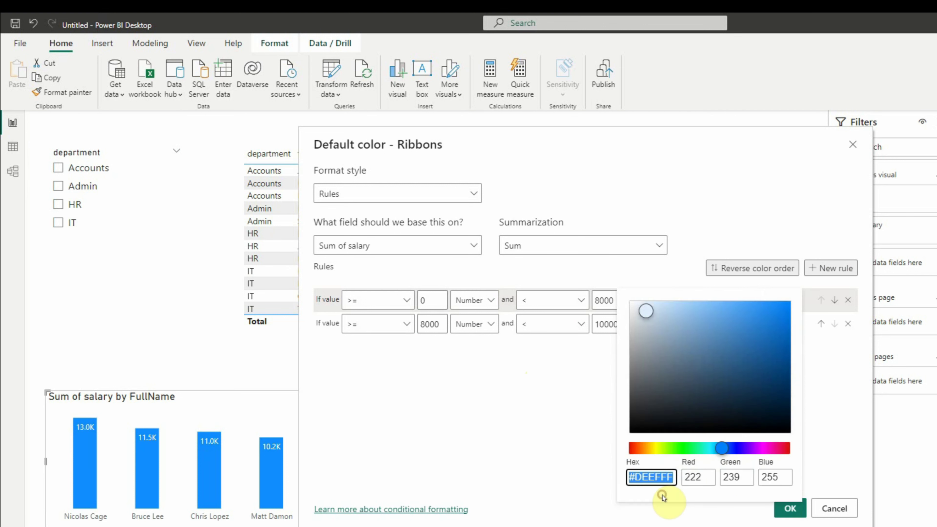
{"action": "left_click_drag", "start_coordinate": [721, 449], "coordinate": [669, 455]}
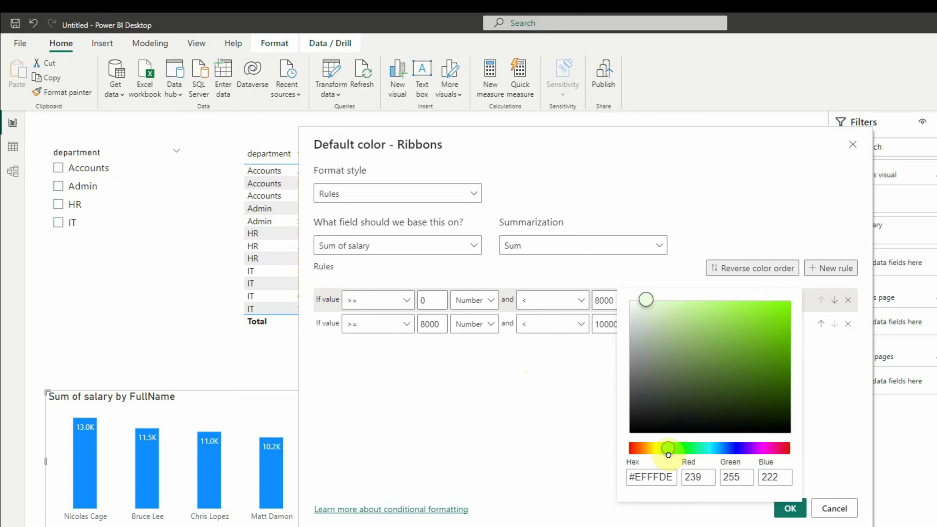
{"action": "left_click_drag", "start_coordinate": [726, 320], "coordinate": [794, 304]}
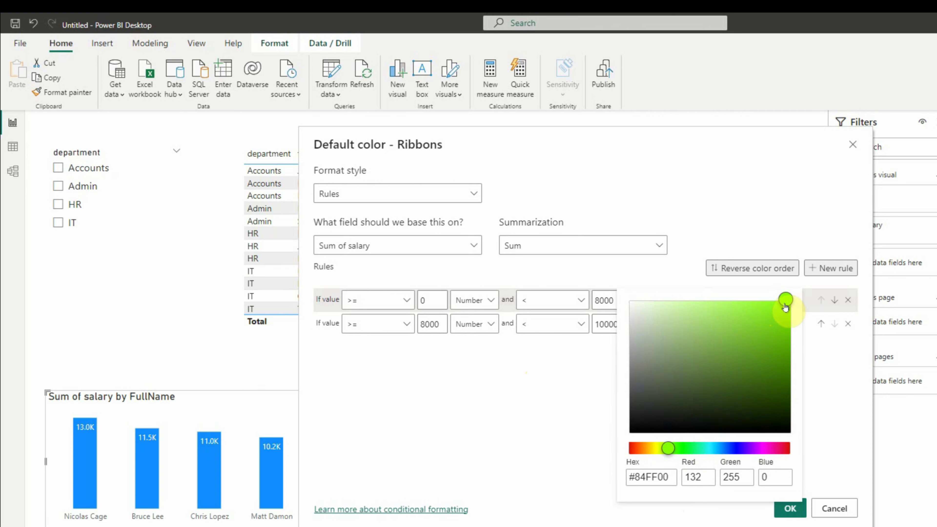
{"action": "left_click", "coordinate": [550, 405]}
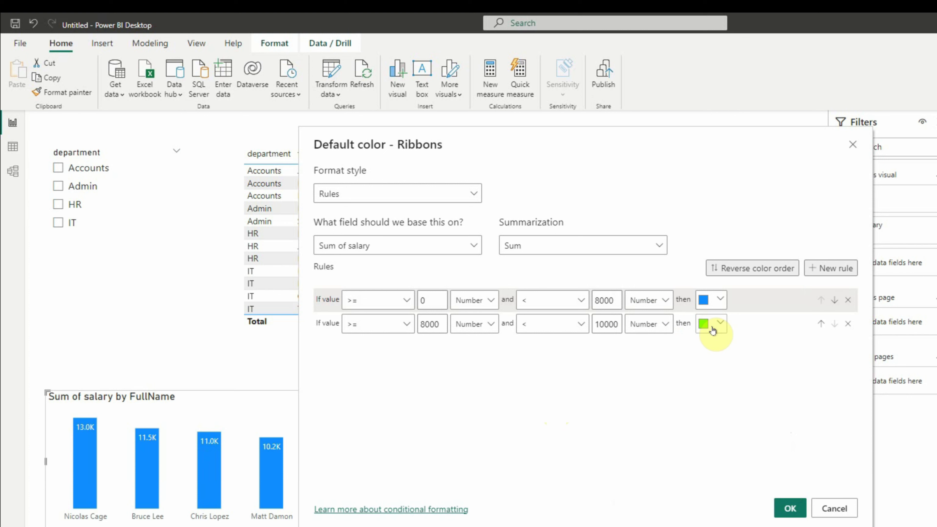
Add a third color rule for salary sums from number 10000 up to Max
{"action": "left_click", "coordinate": [836, 267]}
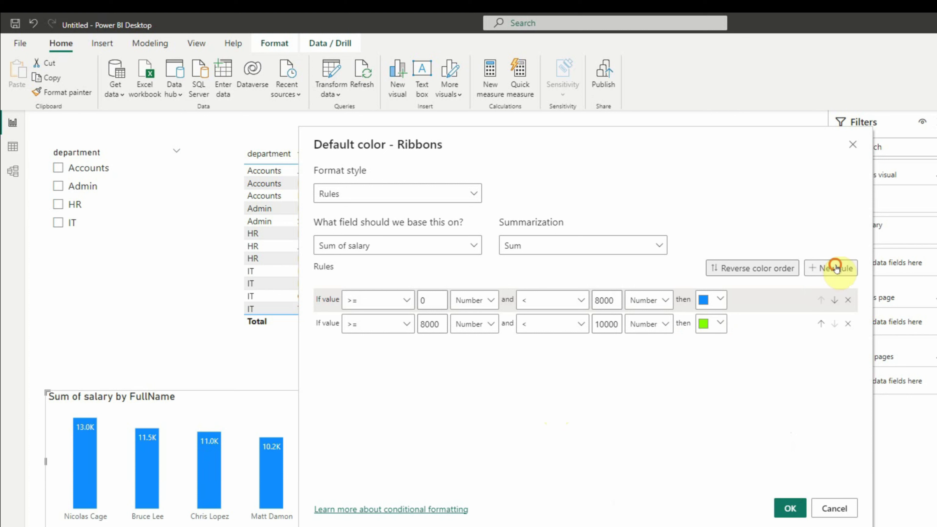
{"action": "left_click", "coordinate": [429, 349]}
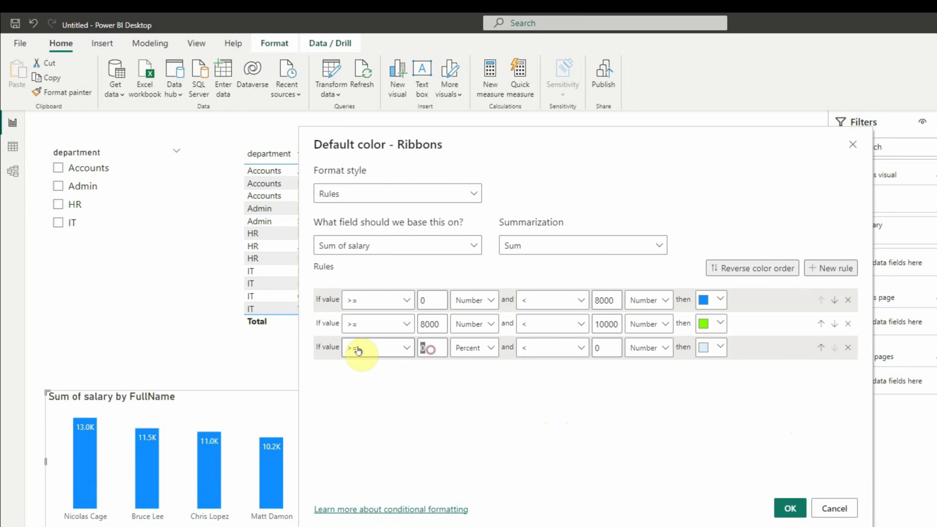
{"action": "type", "text": "1000"}
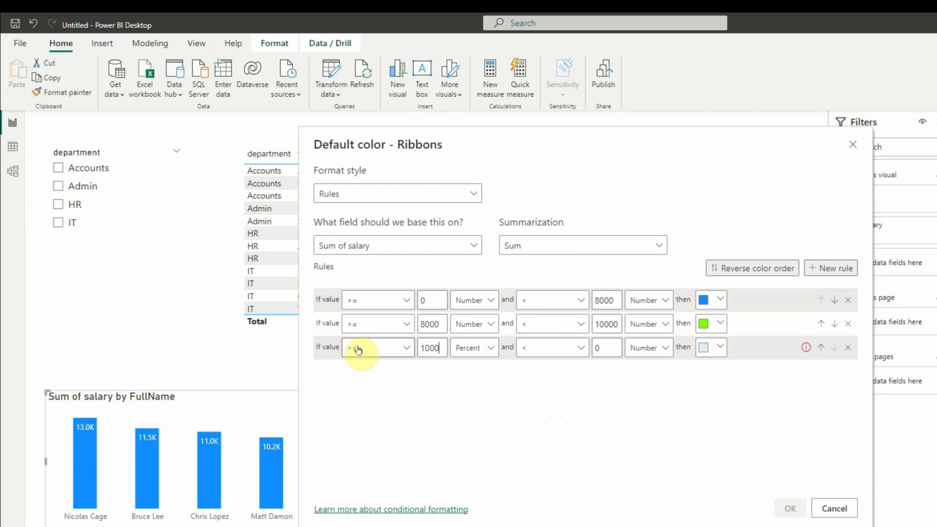
{"action": "type", "text": "0"}
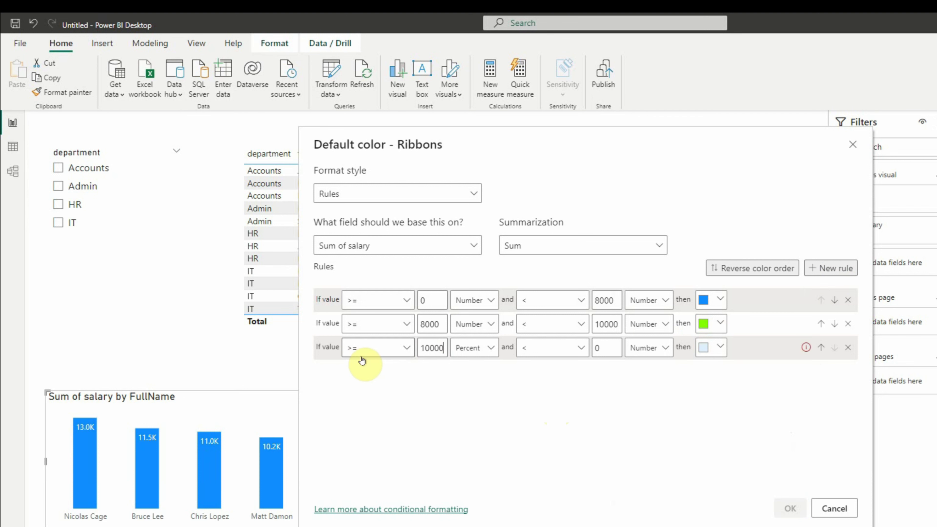
{"action": "left_click", "coordinate": [478, 350]}
{"action": "left_click", "coordinate": [472, 367]}
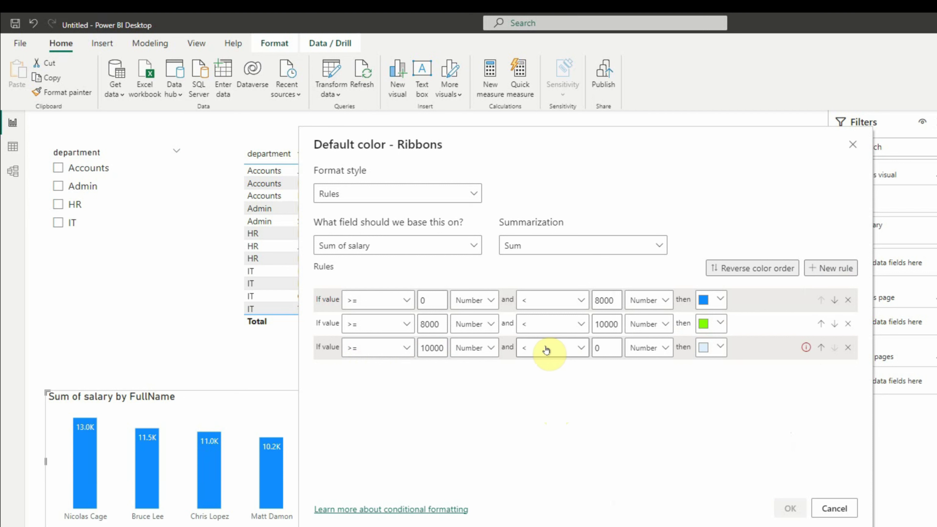
{"action": "key", "text": "Tab"}
{"action": "key", "text": "Tab"}
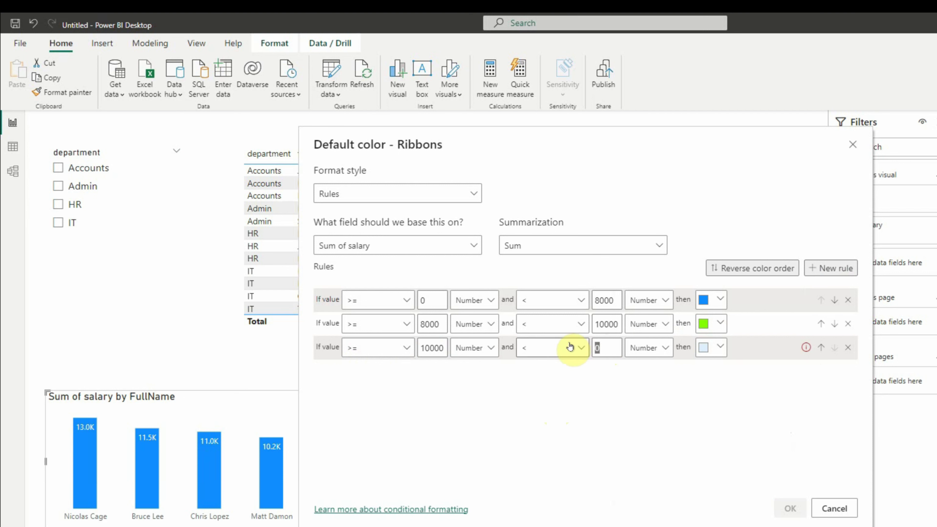
{"action": "key", "text": "BackSpace"}
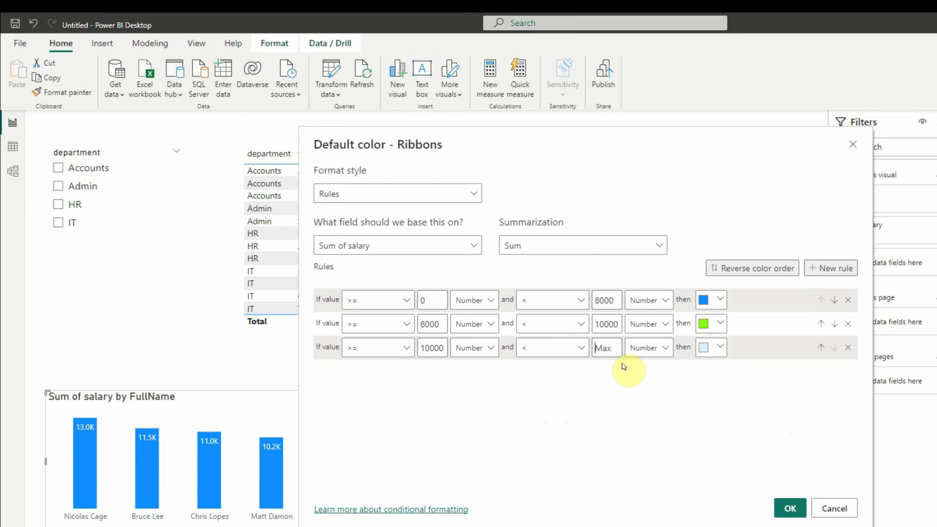
Set the third rule's color to a custom bright orange and apply the conditional formatting to the ribbons
{"action": "left_click", "coordinate": [709, 346]}
{"action": "left_click", "coordinate": [671, 329]}
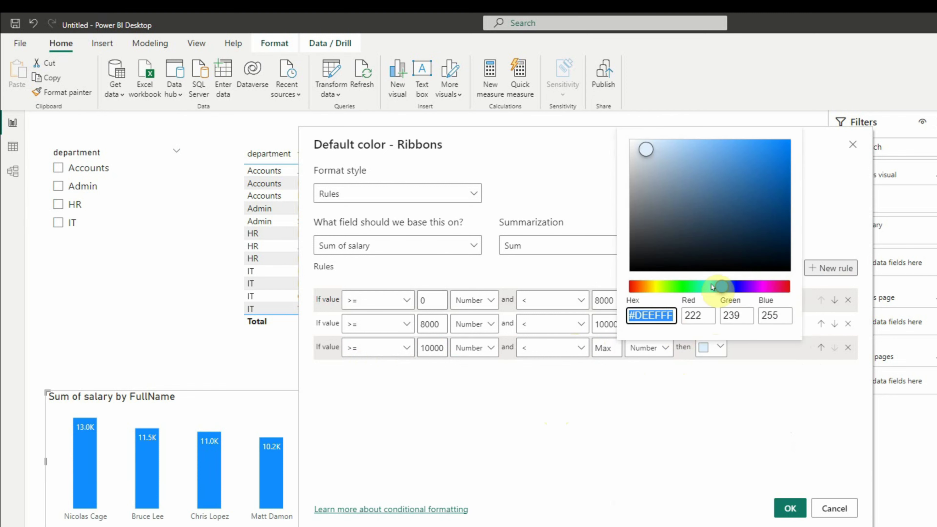
{"action": "left_click_drag", "start_coordinate": [722, 287], "coordinate": [648, 292]}
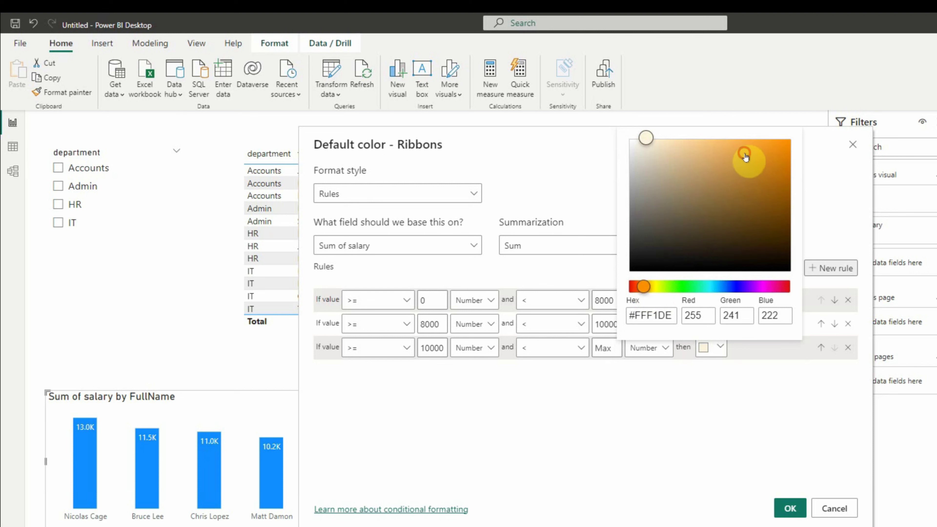
{"action": "left_click_drag", "start_coordinate": [742, 153], "coordinate": [784, 141]}
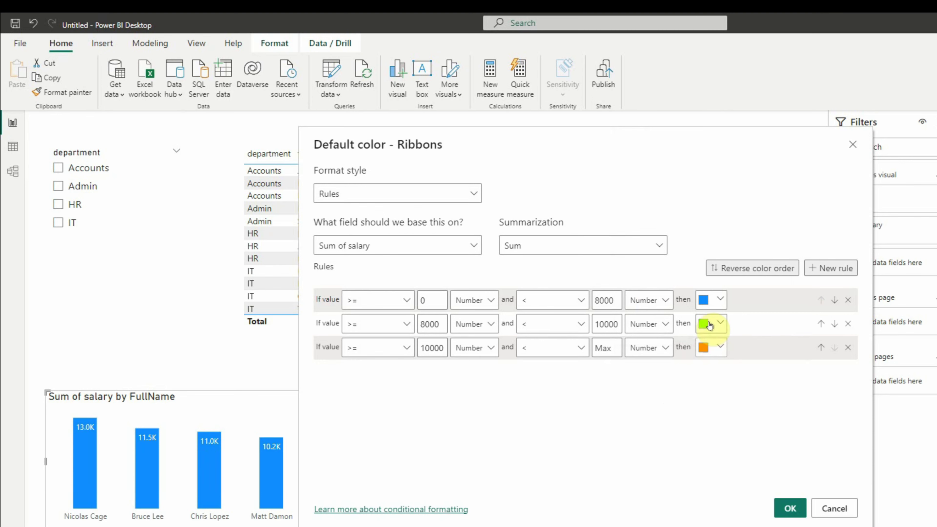
{"action": "left_click", "coordinate": [790, 513]}
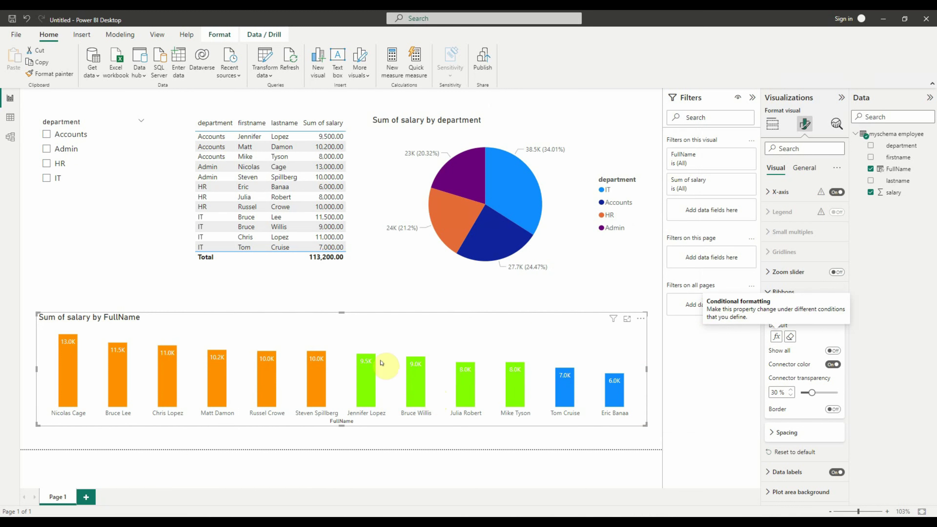
{"action": "mouse_move", "coordinate": [467, 400]}
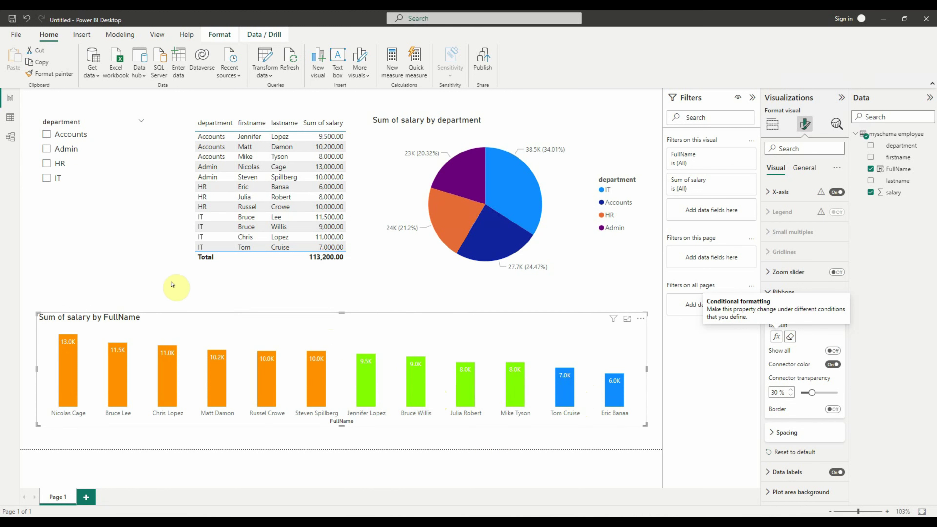
Set the report page's canvas background to black with 0% transparency
{"action": "left_click", "coordinate": [127, 267]}
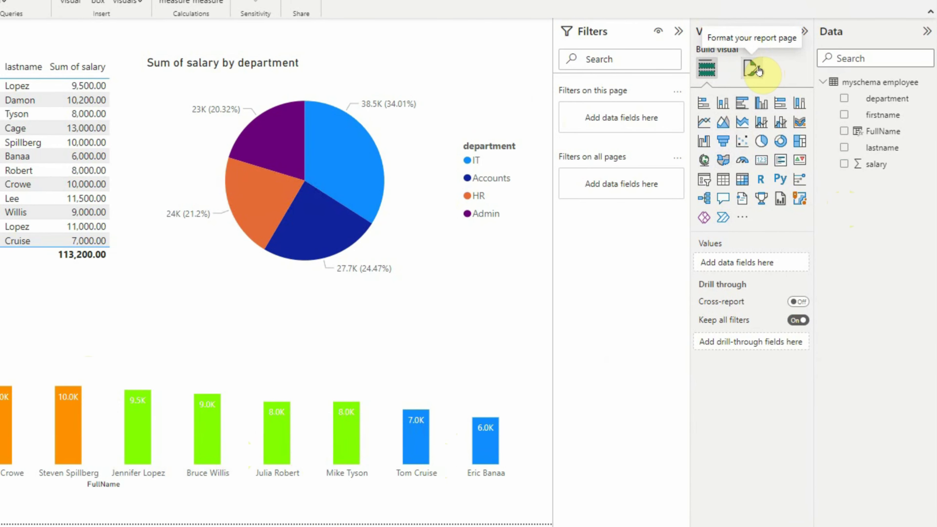
{"action": "left_click", "coordinate": [758, 70]}
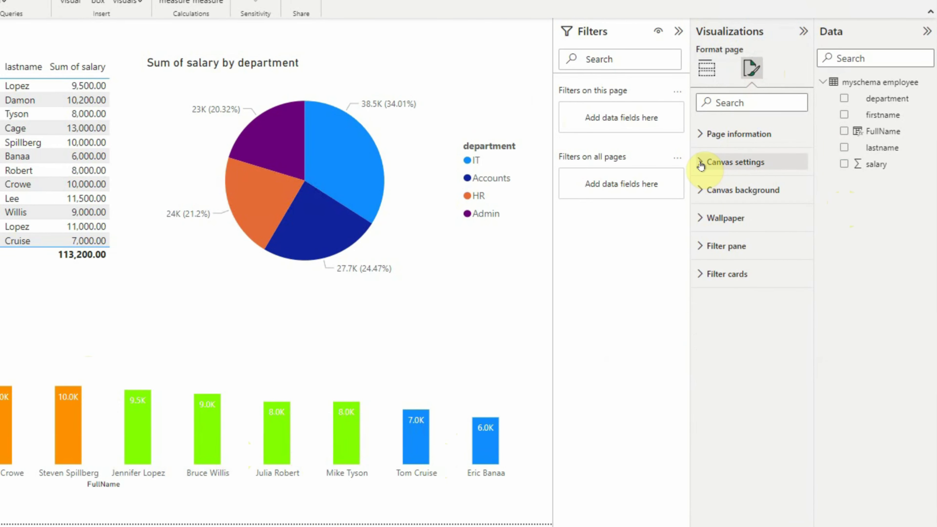
{"action": "left_click", "coordinate": [698, 192]}
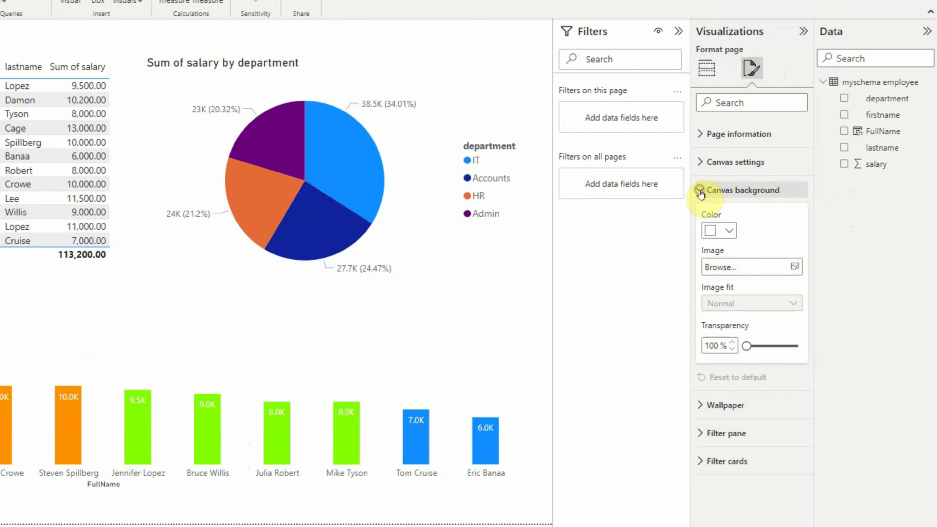
{"action": "left_click", "coordinate": [727, 232]}
{"action": "left_click", "coordinate": [738, 276]}
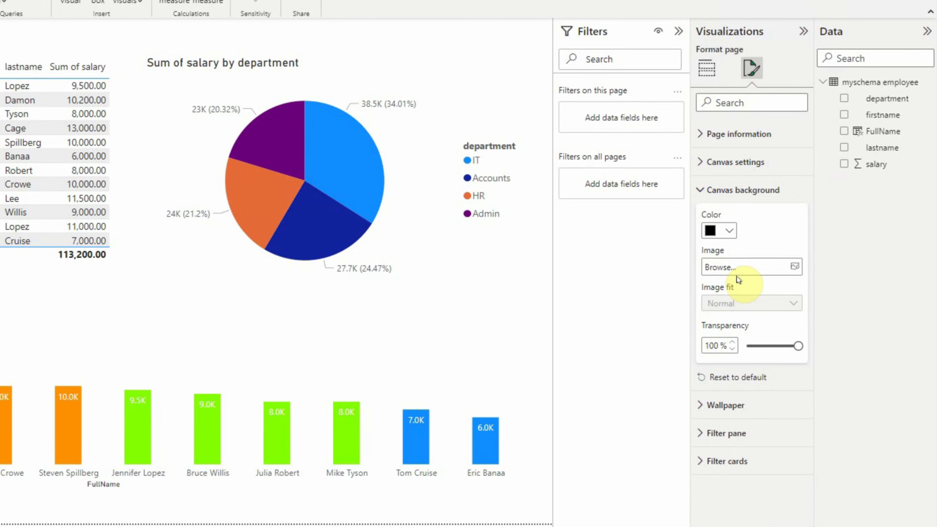
{"action": "left_click", "coordinate": [788, 347]}
{"action": "left_click_drag", "start_coordinate": [788, 347], "coordinate": [747, 346]}
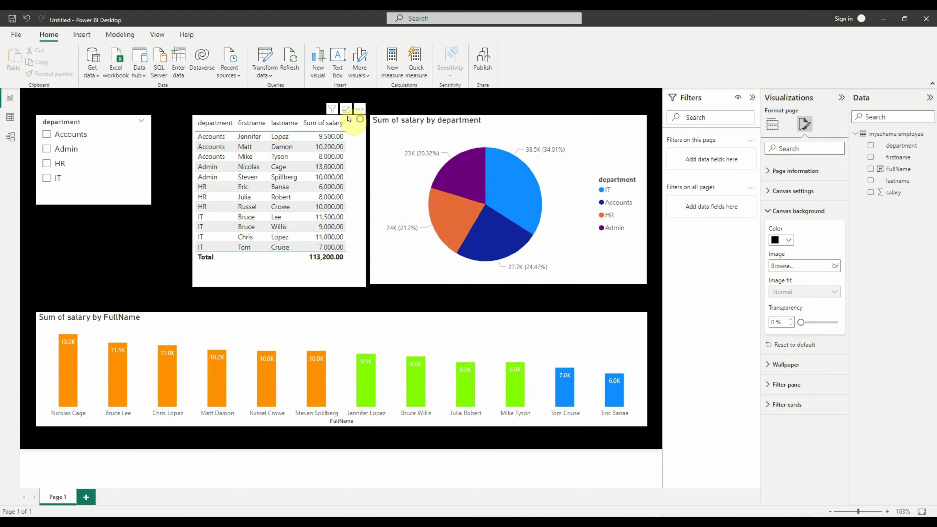
Move the employee table closer to the department slicer and extend the ribbon chart upward to even out the gaps
{"action": "left_click", "coordinate": [103, 60]}
{"action": "left_click_drag", "start_coordinate": [340, 118], "coordinate": [342, 121]}
{"action": "left_click", "coordinate": [473, 336]}
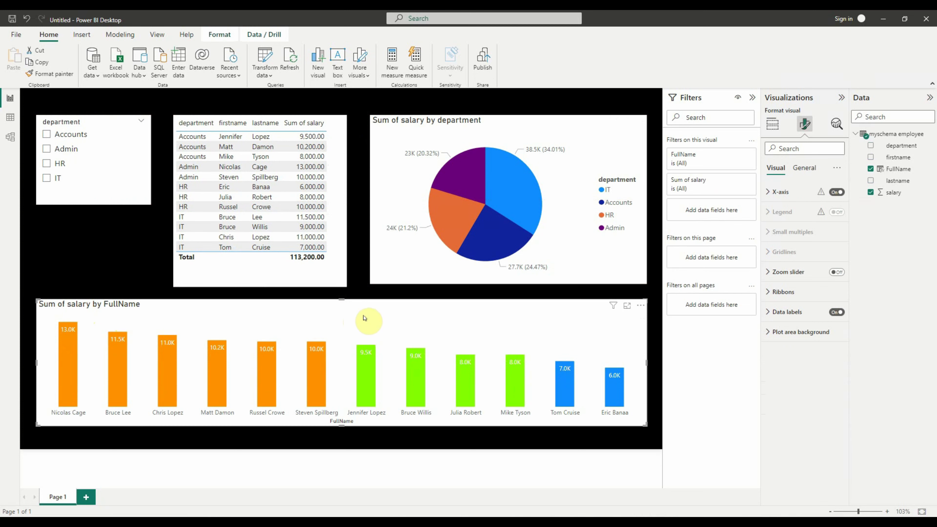
Change the ribbon chart's title to "Employees by Salary"
{"action": "left_click", "coordinate": [246, 310]}
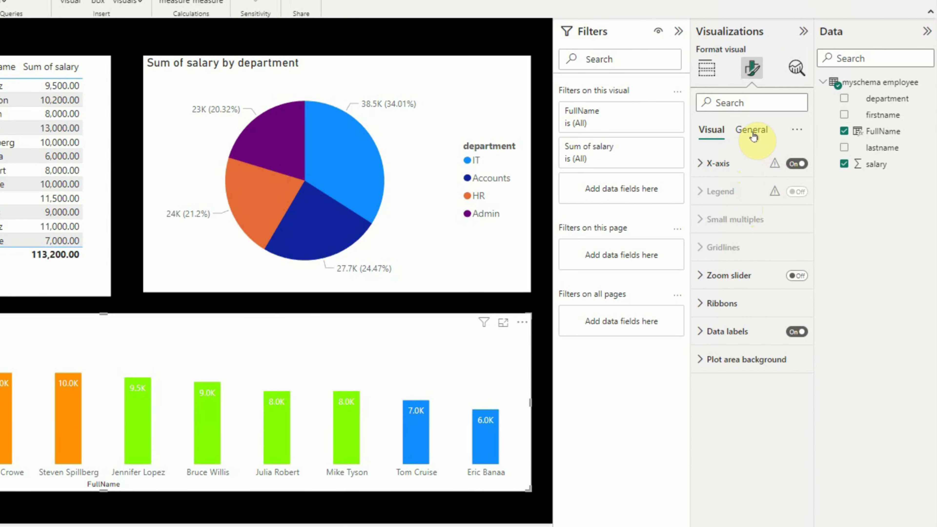
{"action": "left_click", "coordinate": [797, 166]}
{"action": "left_click", "coordinate": [698, 192]}
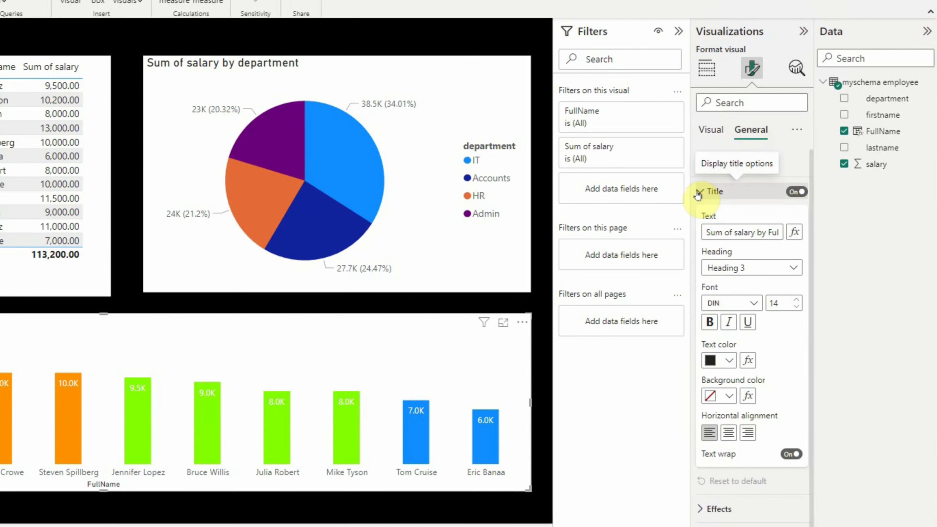
{"action": "left_click", "coordinate": [722, 232]}
{"action": "key", "text": "BackSpace"}
{"action": "key", "text": "BackSpace"}
{"action": "key", "text": "BackSpace"}
{"action": "key", "text": "BackSpace"}
{"action": "key", "text": "BackSpace"}
{"action": "key", "text": "BackSpace"}
{"action": "key", "text": "BackSpace"}
{"action": "type", "text": "Employees"}
{"action": "key", "text": "Delete"}
{"action": "type", "text": "Salary by"}
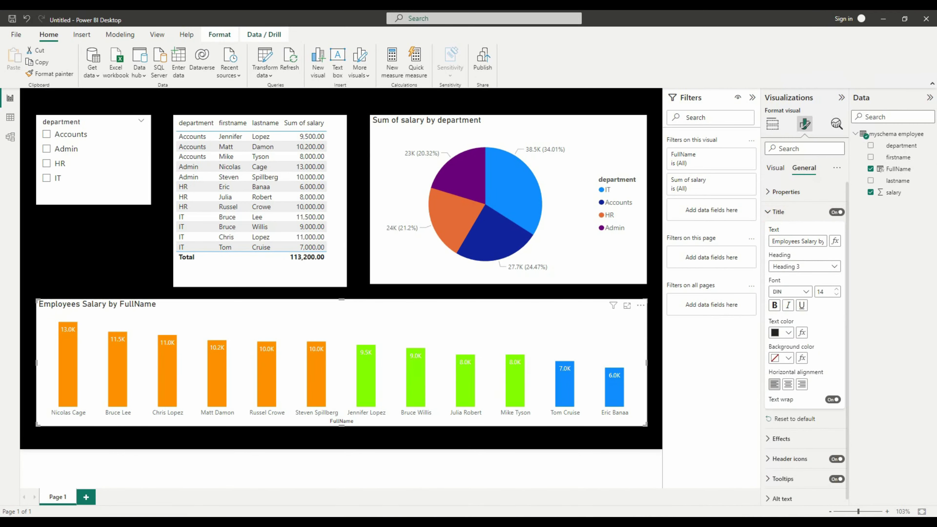
{"action": "left_click", "coordinate": [382, 107]}
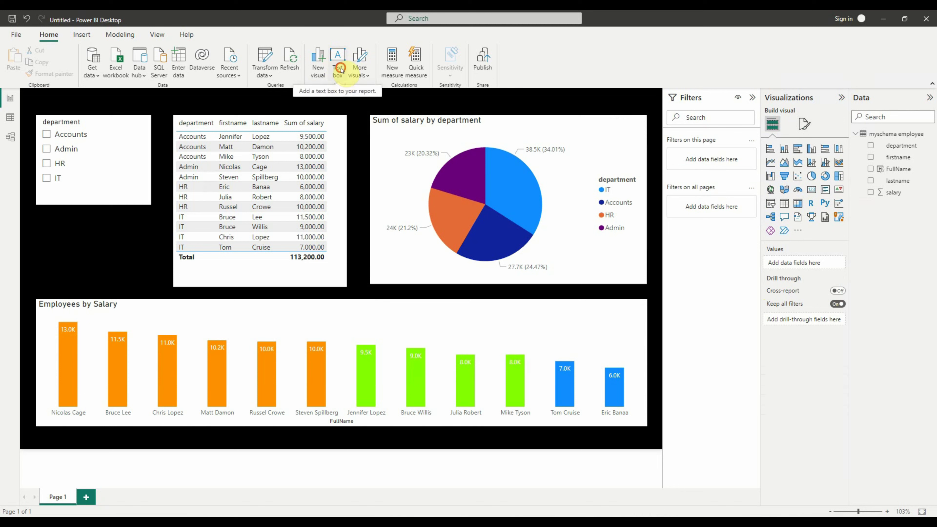
Add a text box and stretch it into a thin banner across the full page width above the other visuals
{"action": "left_click", "coordinate": [333, 75]}
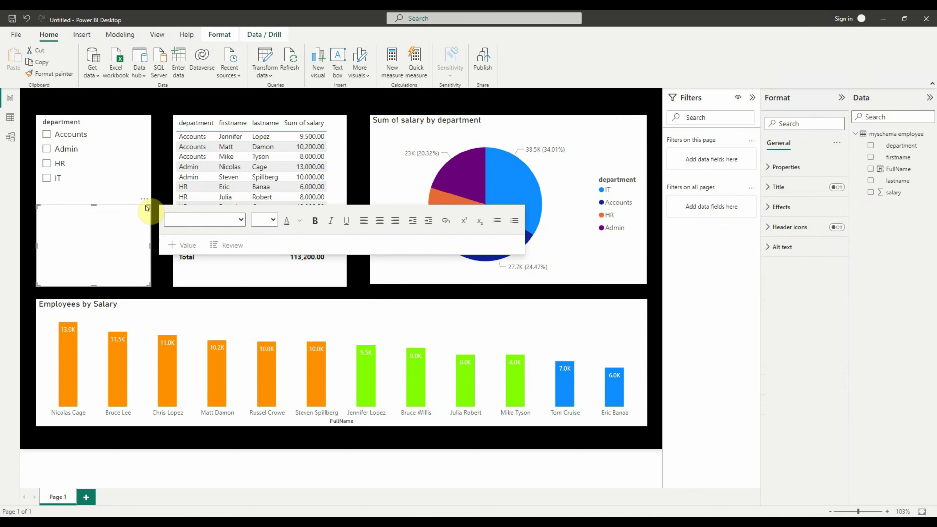
{"action": "left_click_drag", "start_coordinate": [146, 205], "coordinate": [122, 83]}
{"action": "left_click_drag", "start_coordinate": [135, 130], "coordinate": [664, 130]}
{"action": "left_click_drag", "start_coordinate": [341, 170], "coordinate": [345, 122]}
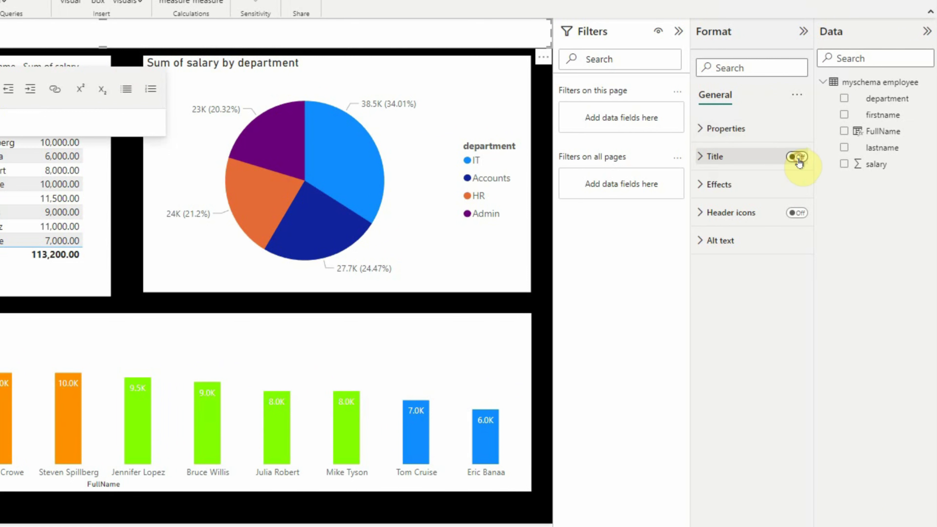
Turn on the banner text box's title, with the text "Employee Salary Data" and heading level Heading 5
{"action": "left_click", "coordinate": [797, 157]}
{"action": "left_click", "coordinate": [725, 198]}
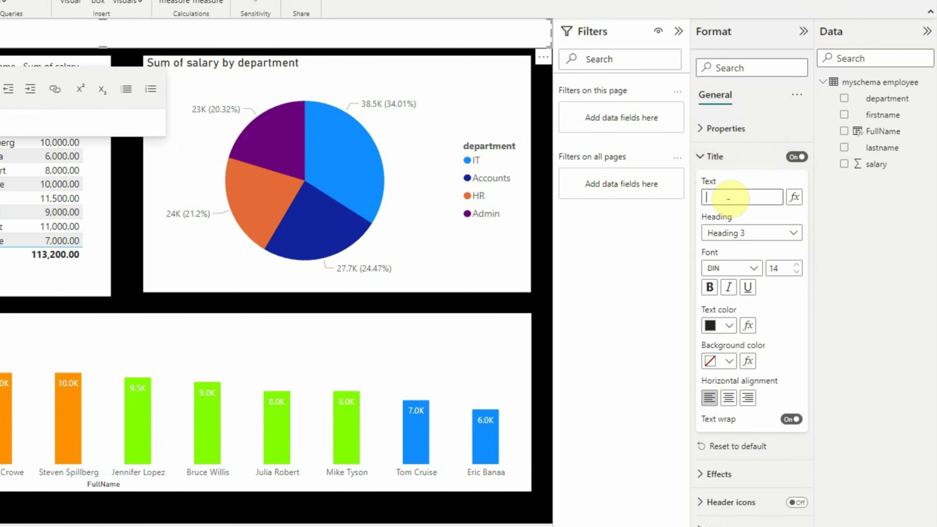
{"action": "type", "text": "Employee Salary Data"}
{"action": "left_click", "coordinate": [780, 233]}
{"action": "left_click", "coordinate": [765, 314]}
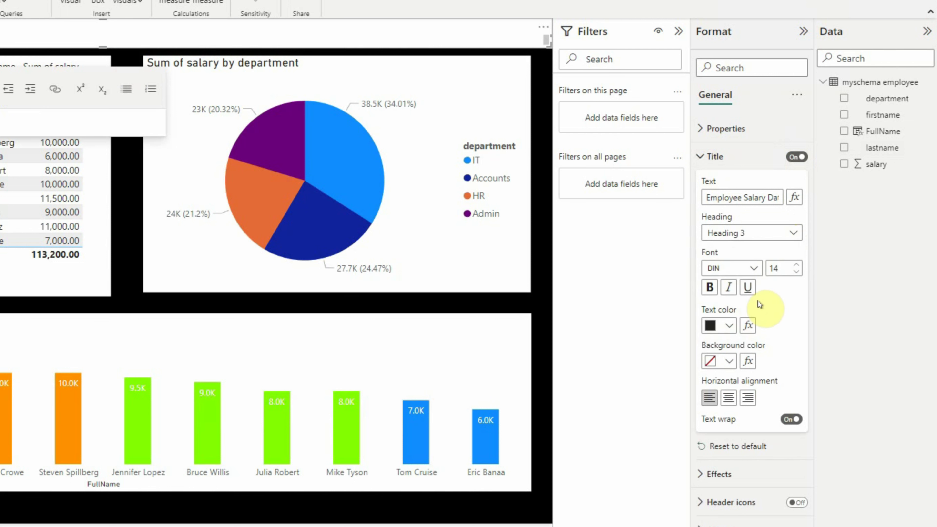
Format the banner title with a bold Segoe UI font, white text and no background fill
{"action": "left_click", "coordinate": [752, 270]}
{"action": "scroll", "coordinate": [777, 328], "scroll_direction": "down", "scroll_amount": 5}
{"action": "left_click", "coordinate": [773, 420]}
{"action": "left_click", "coordinate": [729, 326]}
{"action": "left_click", "coordinate": [718, 372]}
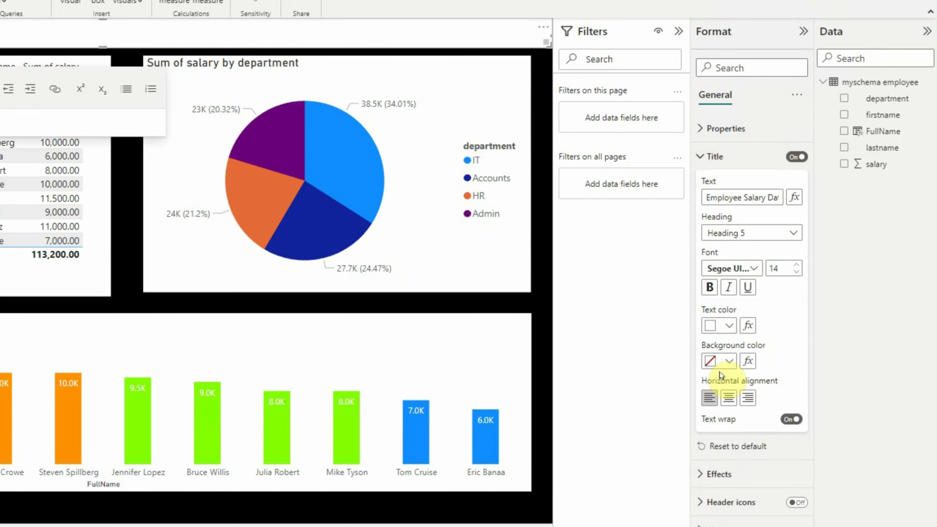
{"action": "left_click", "coordinate": [729, 361]}
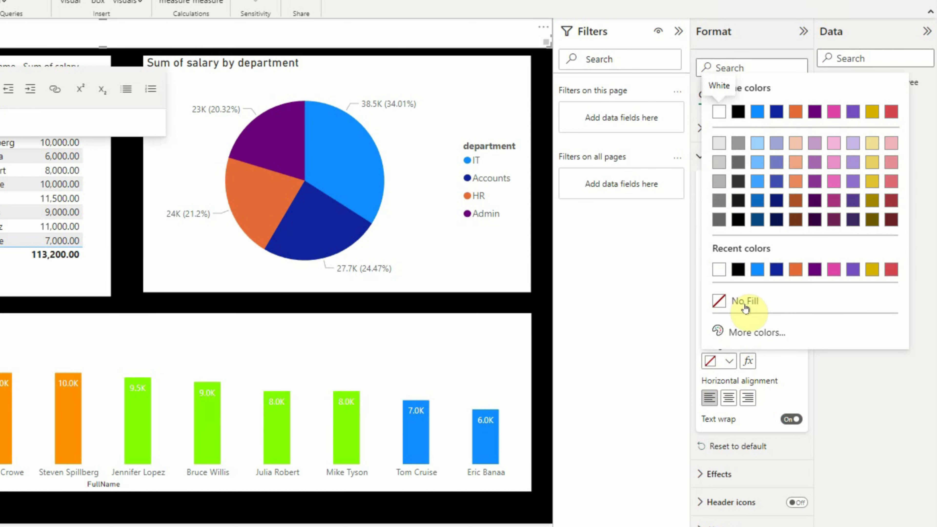
{"action": "left_click", "coordinate": [752, 302]}
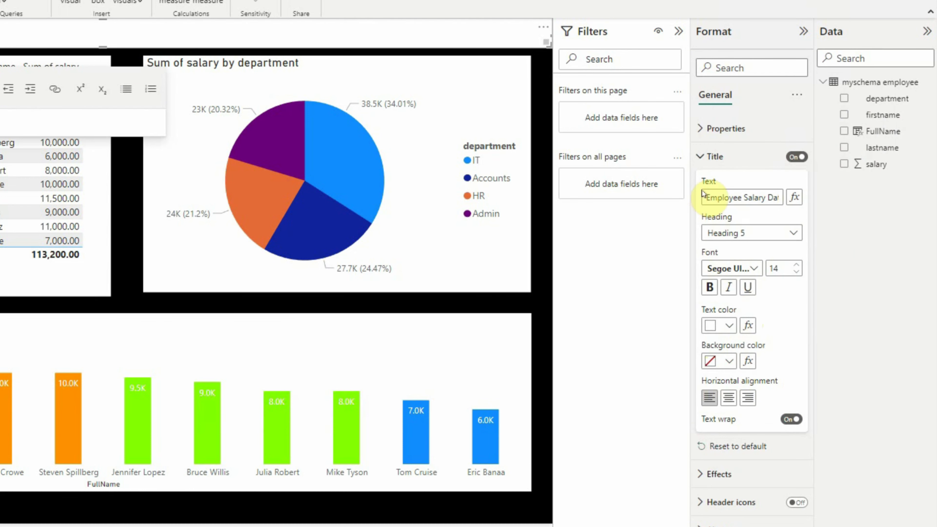
Set the banner text box's background effect to 100% transparency
{"action": "left_click", "coordinate": [700, 157]}
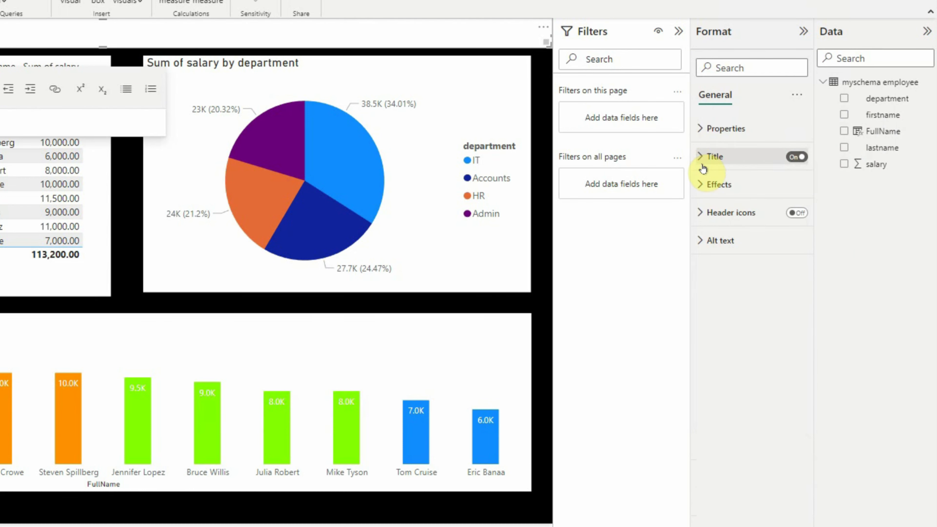
{"action": "left_click", "coordinate": [701, 185]}
{"action": "left_click_drag", "start_coordinate": [746, 288], "coordinate": [807, 295]}
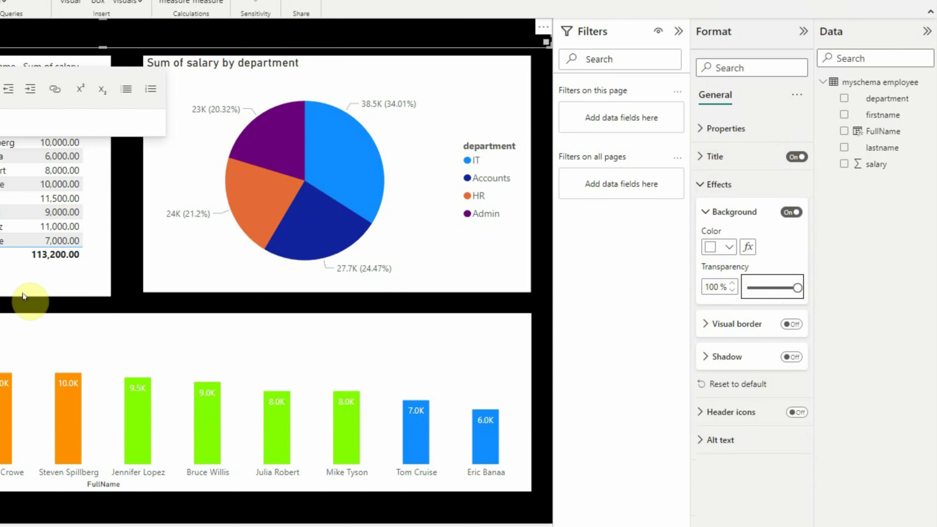
Center the banner title horizontally and increase its font size to 16
{"action": "left_click", "coordinate": [703, 157]}
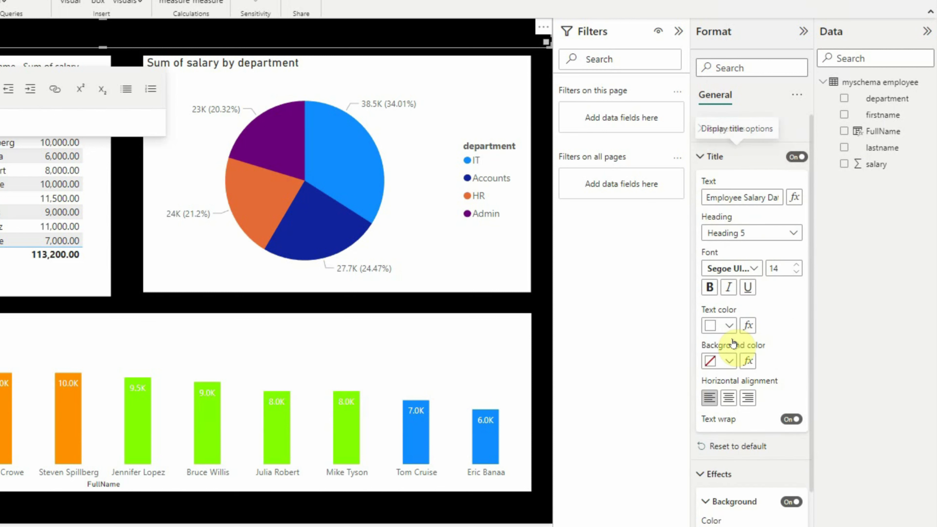
{"action": "left_click", "coordinate": [728, 397]}
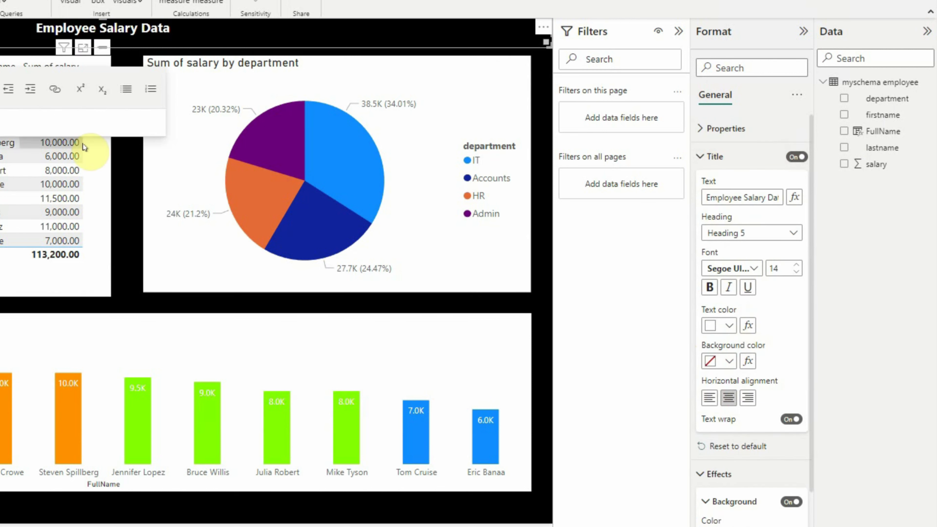
{"action": "left_click", "coordinate": [797, 264]}
{"action": "left_click", "coordinate": [797, 265]}
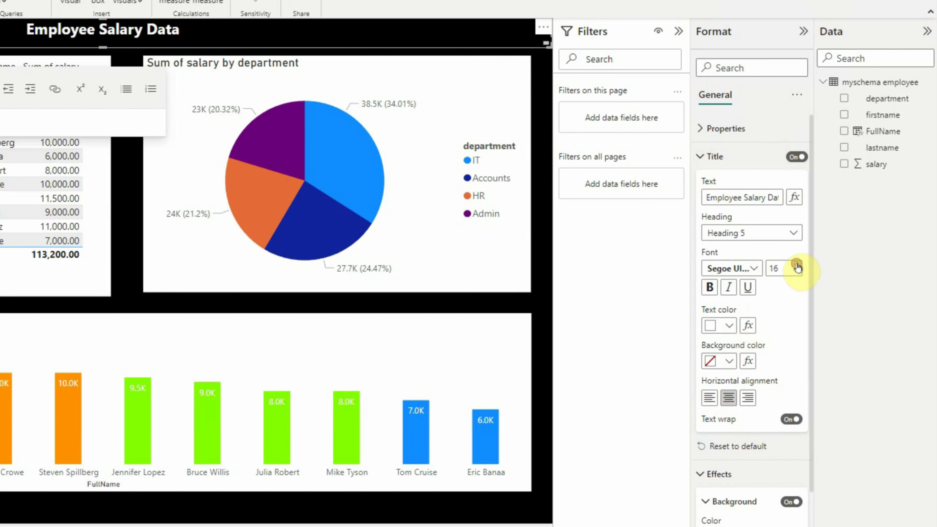
{"action": "left_click", "coordinate": [798, 264]}
{"action": "left_click", "coordinate": [797, 265]}
{"action": "left_click", "coordinate": [106, 260]}
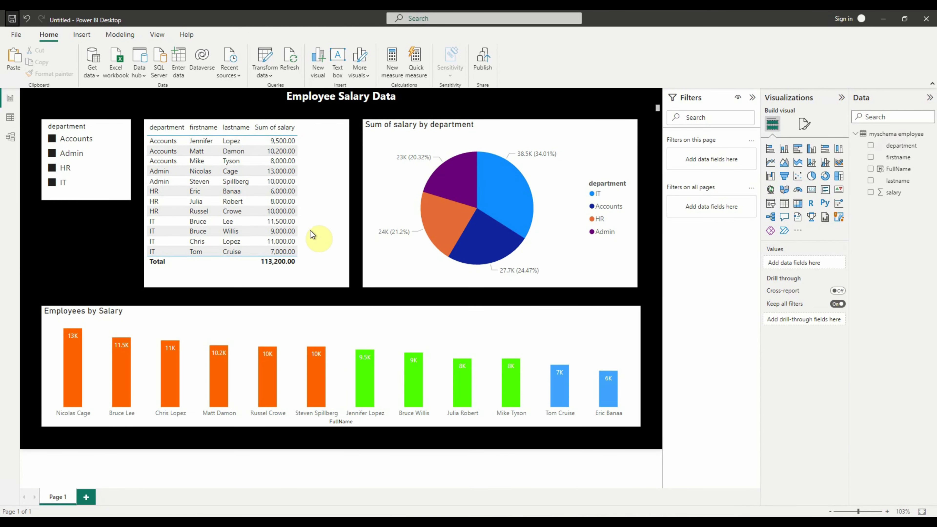
Save the report in the PowerBI projects folder under the file name Power_Bi_MySQL
{"action": "left_click", "coordinate": [13, 20]}
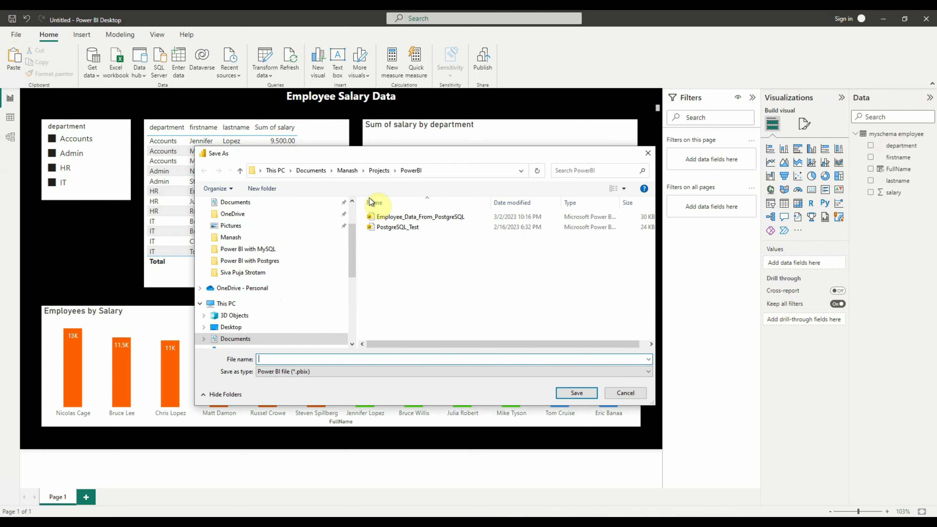
{"action": "type", "text": "Power_Bi_MySQL"}
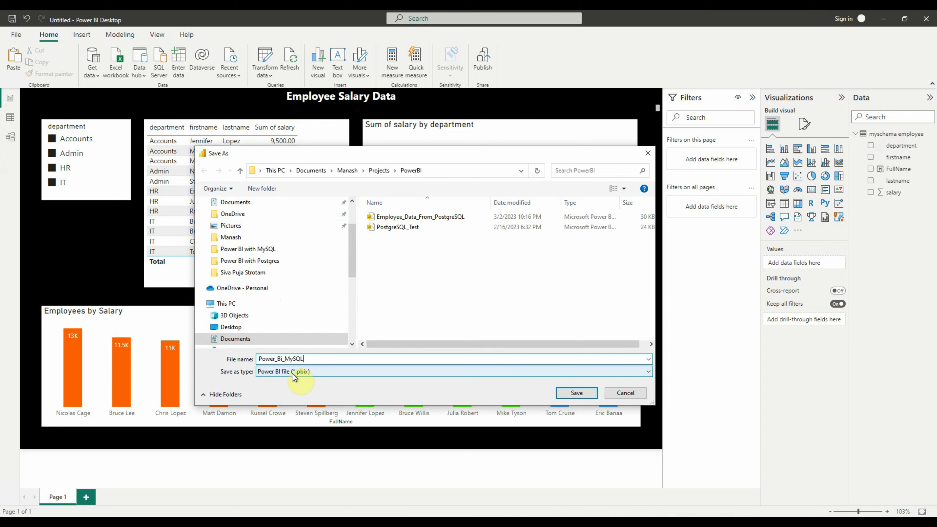